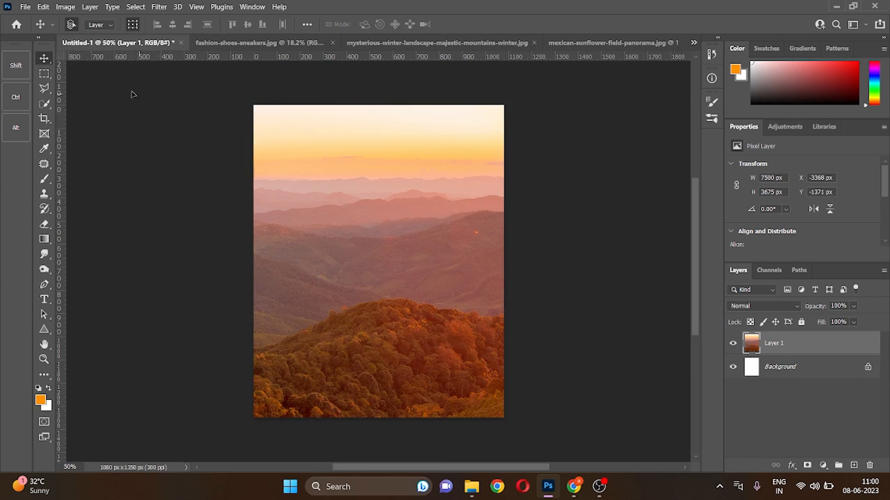
{"action": "scroll", "coordinate": [418, 224], "scroll_direction": "down", "scroll_amount": 2}
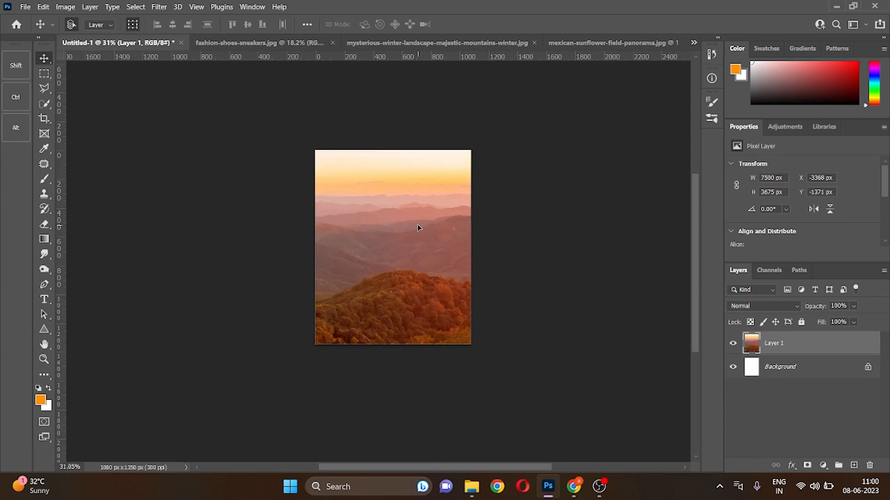
{"action": "left_click_drag", "start_coordinate": [418, 224], "coordinate": [418, 238]}
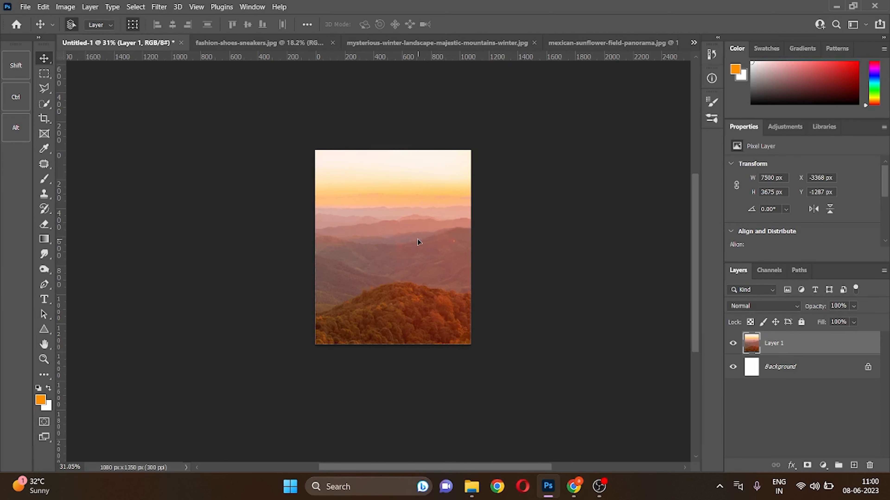
{"action": "scroll", "coordinate": [418, 237], "scroll_direction": "down", "scroll_amount": 2}
{"action": "scroll", "coordinate": [418, 237], "scroll_direction": "down", "scroll_amount": 1}
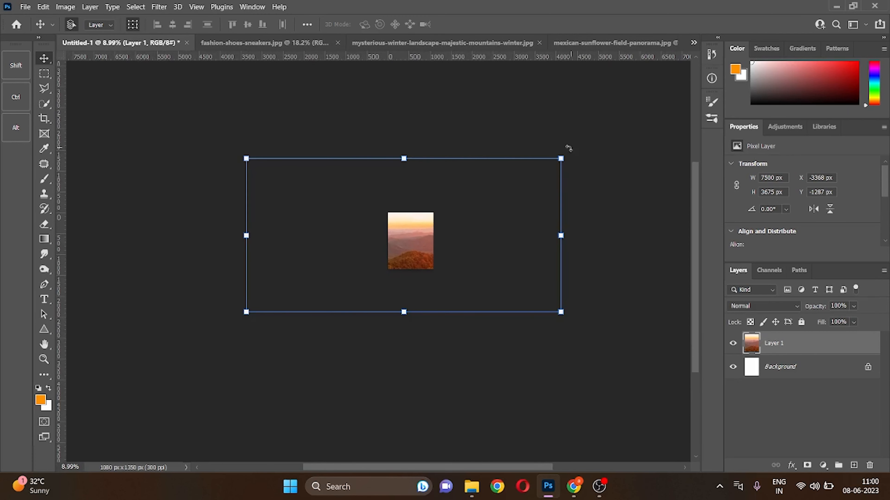
{"action": "left_click_drag", "start_coordinate": [561, 158], "coordinate": [421, 206]}
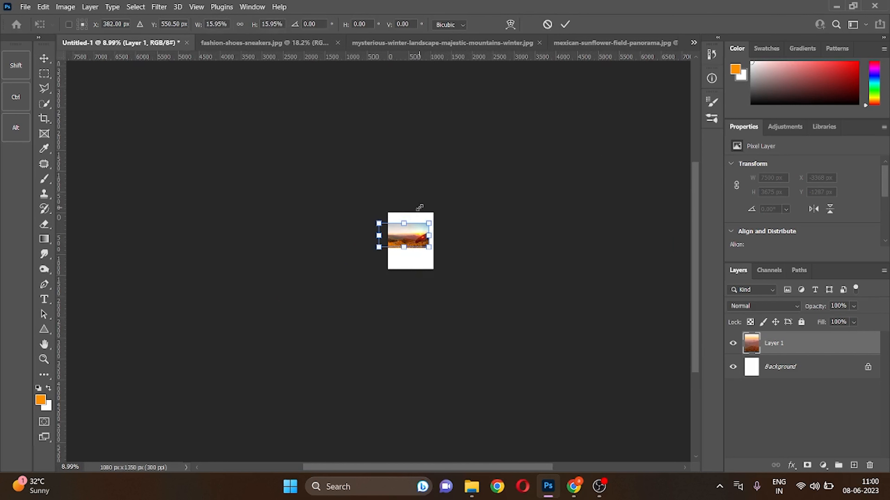
{"action": "scroll", "coordinate": [403, 241], "scroll_direction": "up", "scroll_amount": 7}
{"action": "scroll", "coordinate": [402, 242], "scroll_direction": "up", "scroll_amount": 2}
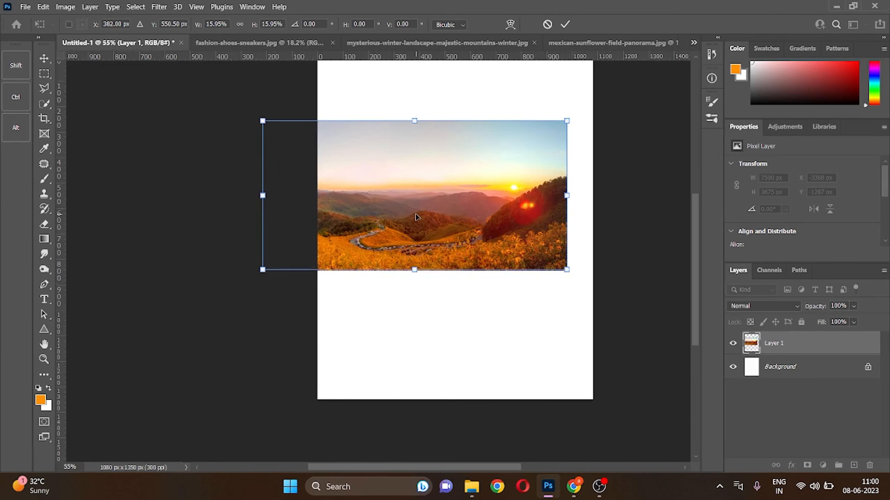
{"action": "scroll", "coordinate": [407, 298], "scroll_direction": "down", "scroll_amount": 1}
{"action": "scroll", "coordinate": [567, 189], "scroll_direction": "up", "scroll_amount": 1}
{"action": "scroll", "coordinate": [567, 190], "scroll_direction": "up", "scroll_amount": 1}
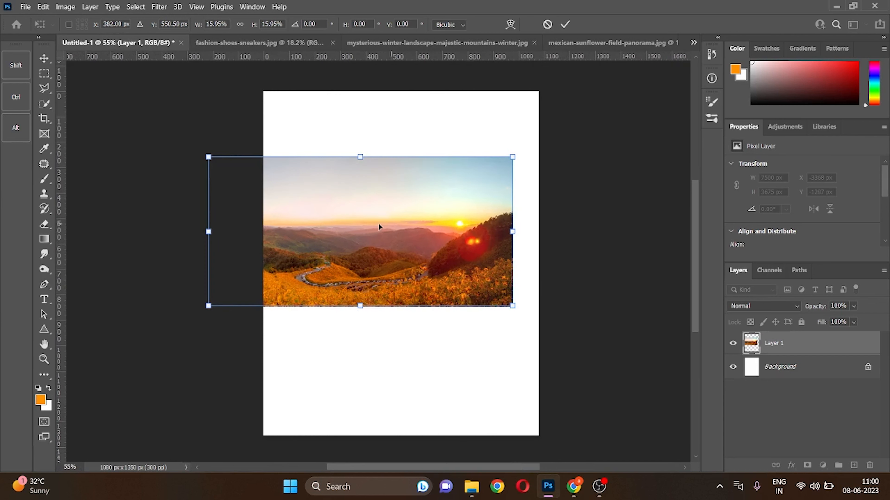
{"action": "left_click_drag", "start_coordinate": [378, 223], "coordinate": [412, 166]}
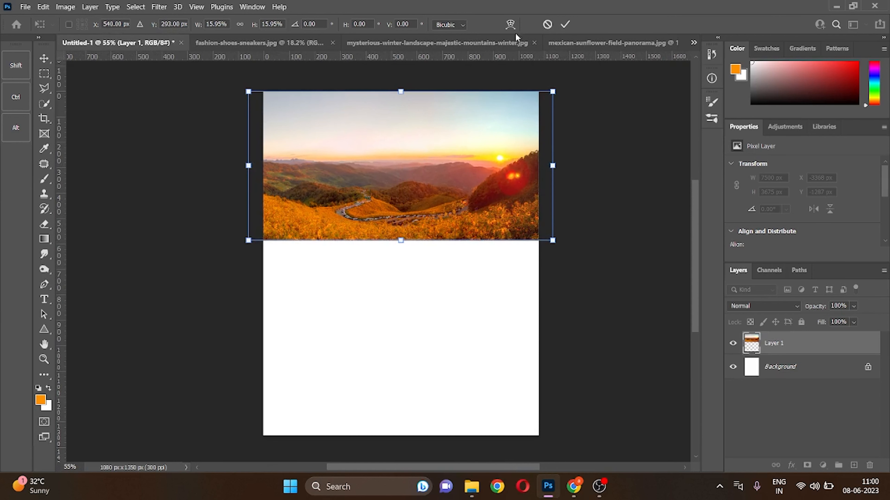
Unlock the winter landscape photo, bring it into the Untitled-1 document and scale it to about 20.7% over the canvas's lower part.
{"action": "left_click", "coordinate": [475, 43]}
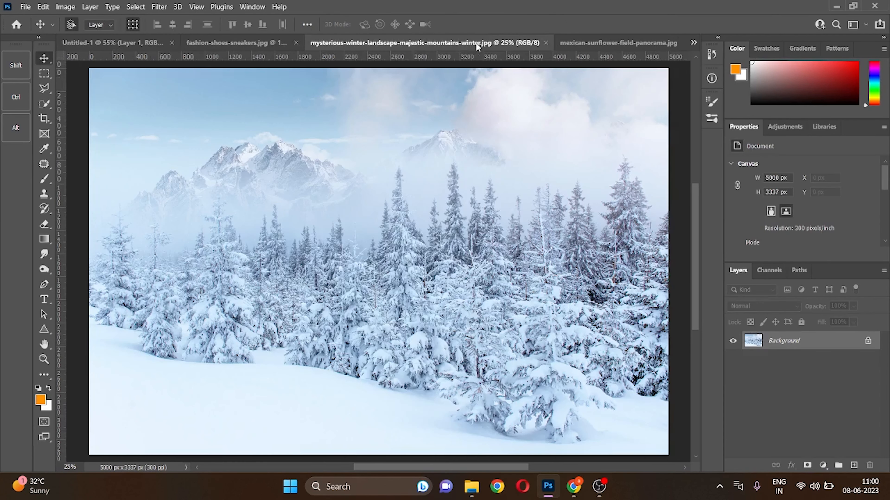
{"action": "left_click", "coordinate": [869, 340]}
{"action": "left_click_drag", "start_coordinate": [356, 264], "coordinate": [422, 388]}
{"action": "scroll", "coordinate": [392, 281], "scroll_direction": "down", "scroll_amount": 8}
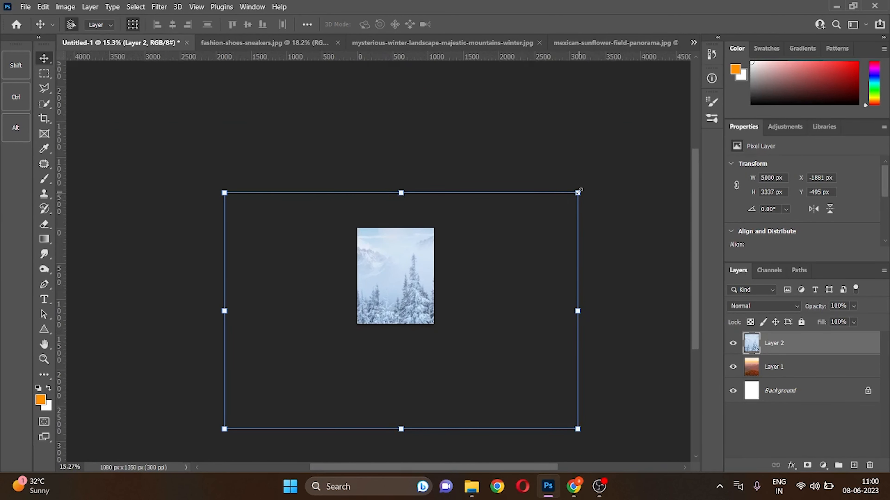
{"action": "left_click_drag", "start_coordinate": [578, 190], "coordinate": [461, 319]}
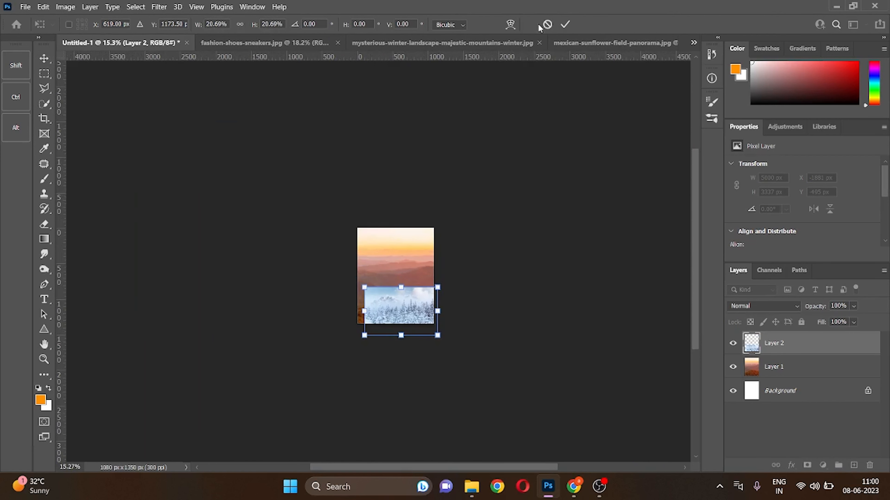
{"action": "left_click", "coordinate": [569, 23]}
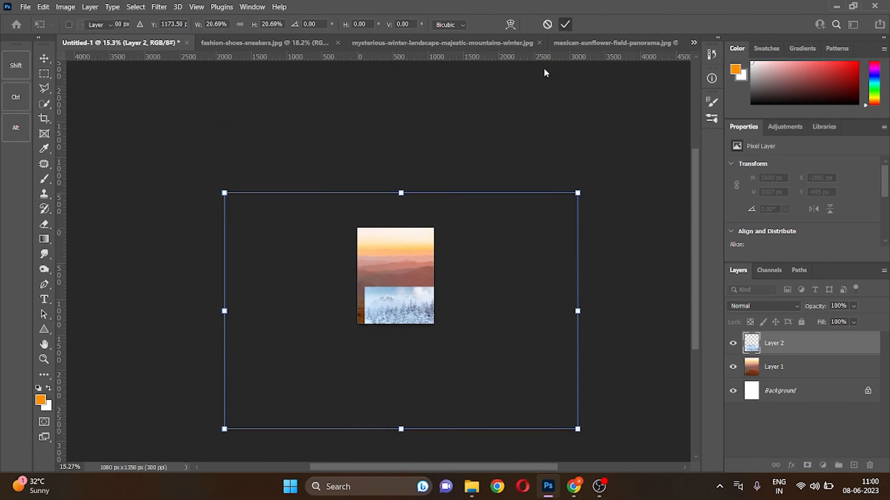
Scale the sunset photo layer to about 19.5% and place it against the canvas's top edge.
{"action": "left_click", "coordinate": [419, 237]}
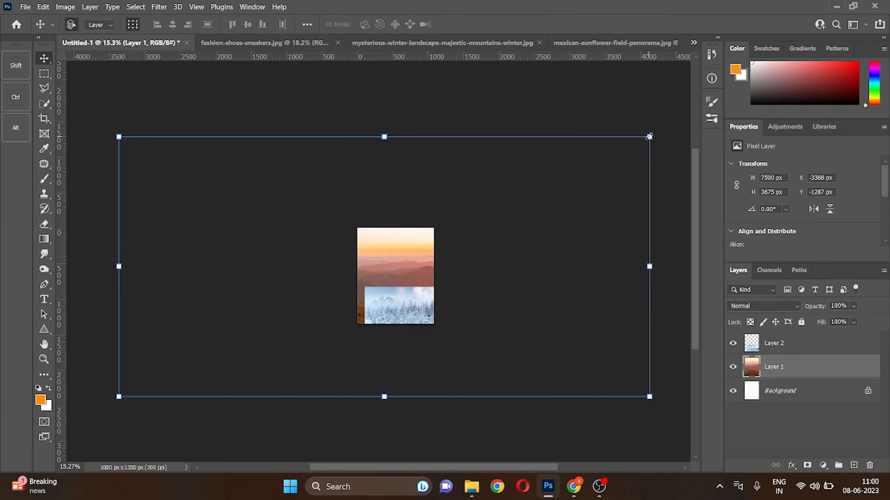
{"action": "left_click_drag", "start_coordinate": [650, 135], "coordinate": [449, 291]}
{"action": "left_click_drag", "start_coordinate": [385, 262], "coordinate": [387, 251]}
{"action": "left_click", "coordinate": [565, 24]}
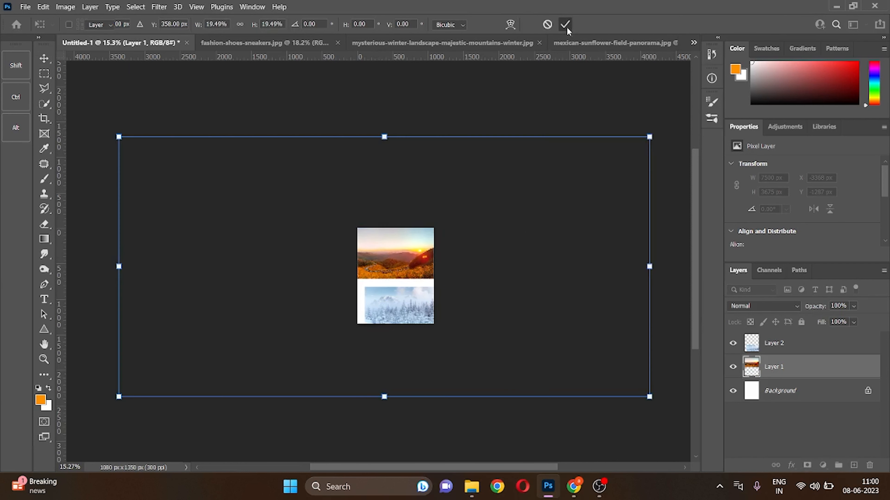
Fit the winter photo directly below the sunset photo, stretching it to about 104.5% wide and 101% high to span the canvas width.
{"action": "scroll", "coordinate": [450, 265], "scroll_direction": "up", "scroll_amount": 3}
{"action": "scroll", "coordinate": [451, 265], "scroll_direction": "up", "scroll_amount": 1}
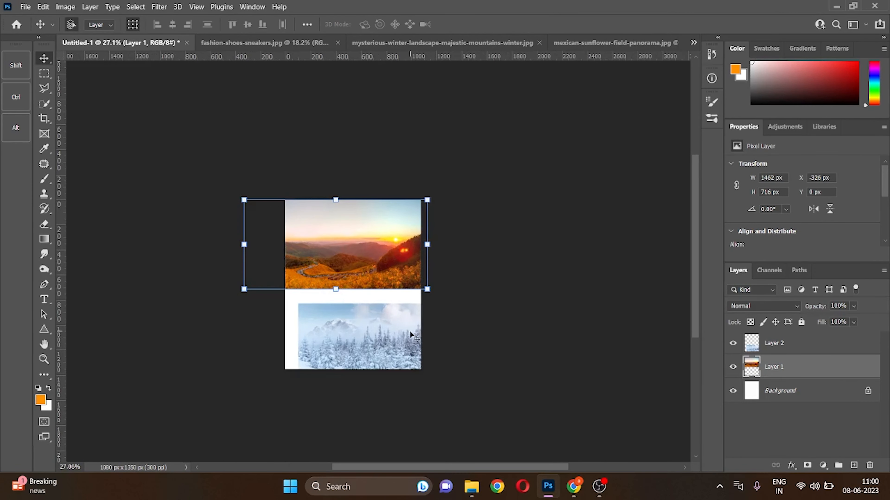
{"action": "left_click", "coordinate": [360, 339]}
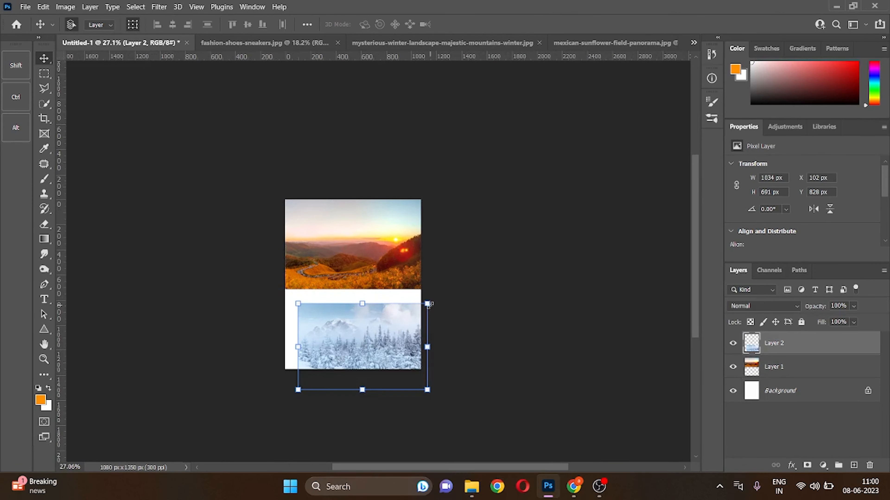
{"action": "left_click_drag", "start_coordinate": [428, 304], "coordinate": [370, 314]}
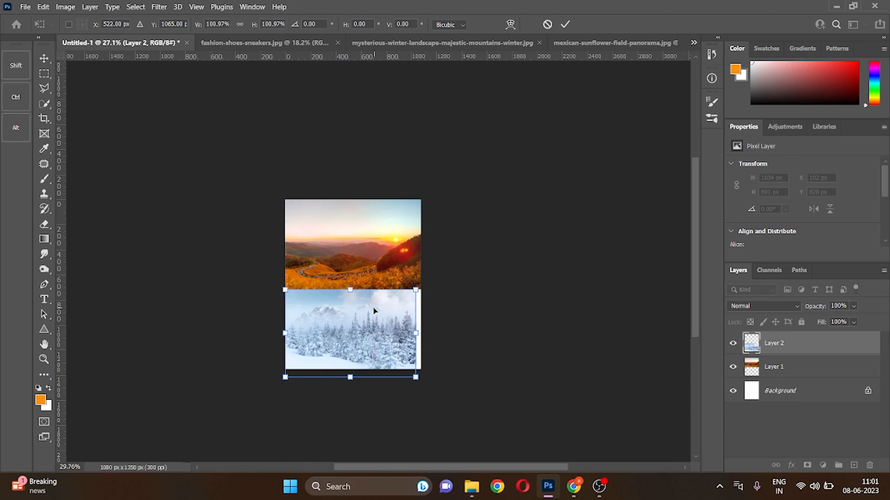
{"action": "scroll", "coordinate": [373, 307], "scroll_direction": "up", "scroll_amount": 3}
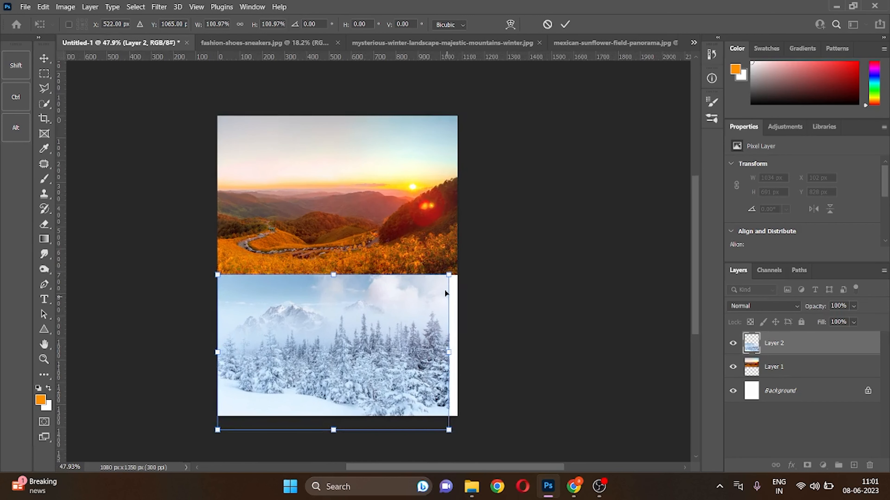
{"action": "left_click_drag", "start_coordinate": [449, 353], "coordinate": [457, 353]}
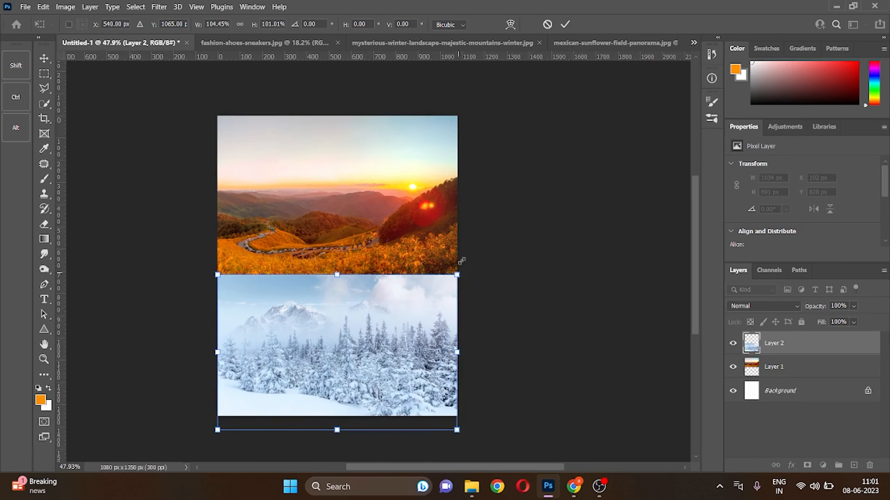
{"action": "left_click", "coordinate": [564, 24]}
{"action": "left_click", "coordinate": [579, 220]}
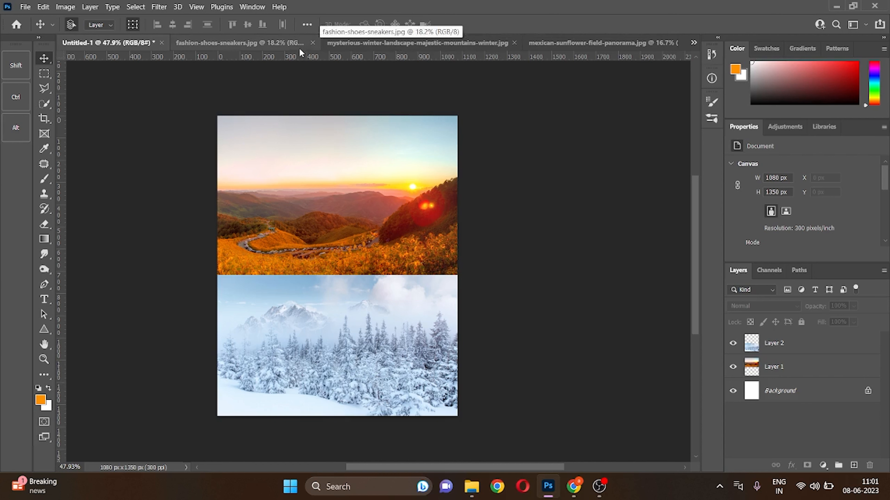
Select the lower-left shoe in fashion-shoes-sneakers.jpg with the Quick Selection tool.
{"action": "left_click", "coordinate": [277, 43]}
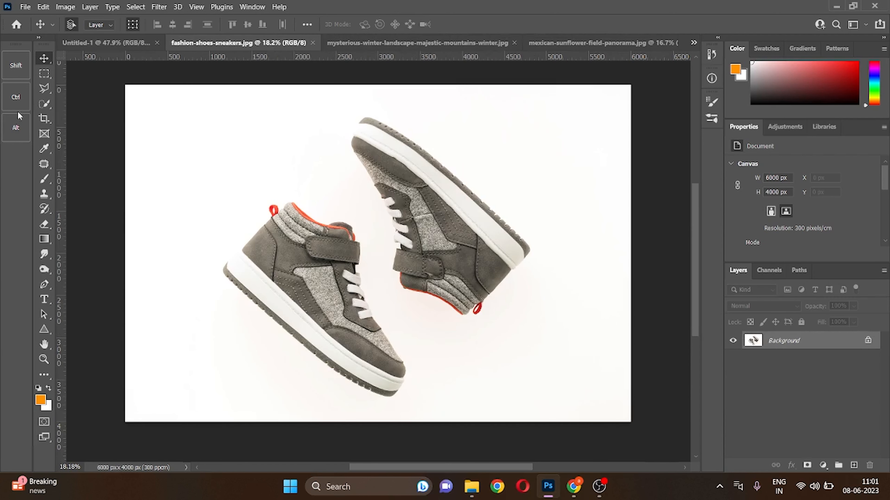
{"action": "left_click", "coordinate": [45, 104]}
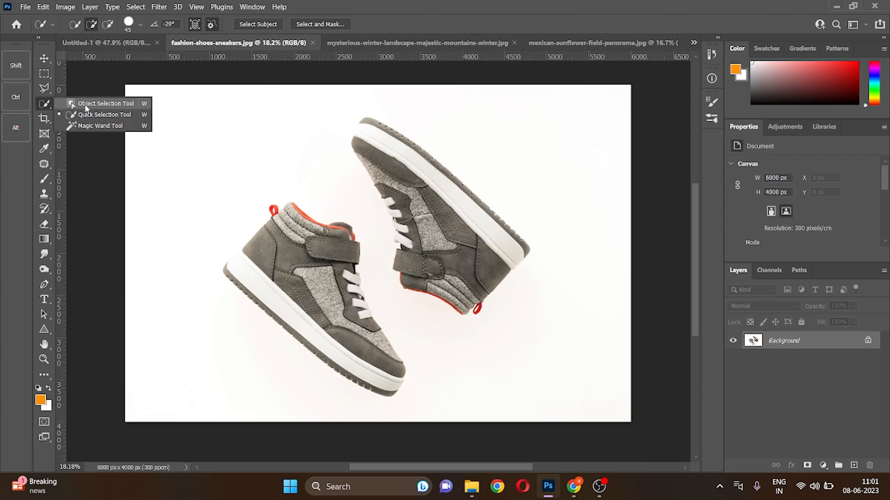
{"action": "left_click", "coordinate": [88, 117]}
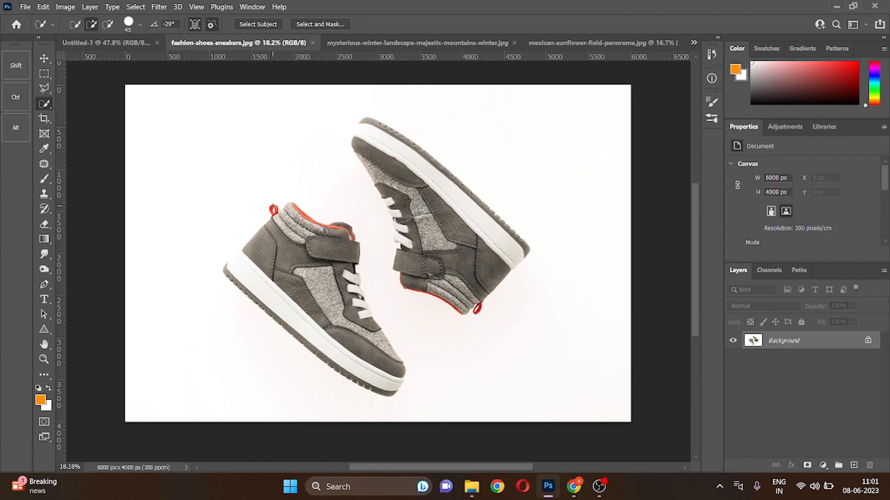
{"action": "mouse_move", "coordinate": [273, 206]}
{"action": "left_mouse_down"}
{"action": "mouse_move", "coordinate": [283, 224]}
{"action": "mouse_move", "coordinate": [296, 206]}
{"action": "mouse_move", "coordinate": [320, 226]}
{"action": "mouse_move", "coordinate": [336, 259]}
{"action": "mouse_move", "coordinate": [333, 277]}
{"action": "mouse_move", "coordinate": [313, 237]}
{"action": "left_mouse_up"}
{"action": "mouse_move", "coordinate": [263, 265]}
{"action": "left_mouse_down"}
{"action": "mouse_move", "coordinate": [245, 256]}
{"action": "mouse_move", "coordinate": [233, 266]}
{"action": "mouse_move", "coordinate": [242, 250]}
{"action": "mouse_move", "coordinate": [224, 271]}
{"action": "mouse_move", "coordinate": [247, 299]}
{"action": "mouse_move", "coordinate": [296, 330]}
{"action": "left_mouse_up"}
{"action": "mouse_move", "coordinate": [345, 362]}
{"action": "left_mouse_down"}
{"action": "mouse_move", "coordinate": [336, 295]}
{"action": "mouse_move", "coordinate": [347, 271]}
{"action": "mouse_move", "coordinate": [377, 344]}
{"action": "left_mouse_up"}
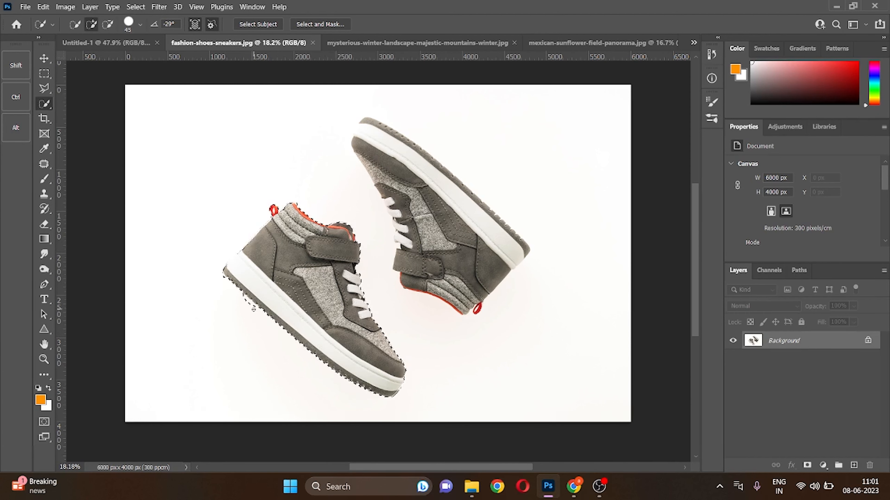
Subtract the excess background along the heel and outsole from the shoe selection.
{"action": "scroll", "coordinate": [253, 309], "scroll_direction": "up", "scroll_amount": 5}
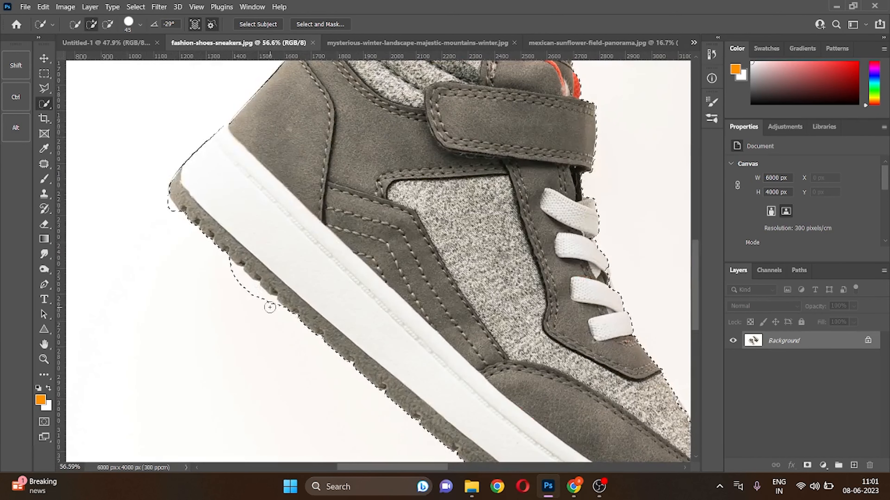
{"action": "key", "text": "alt"}
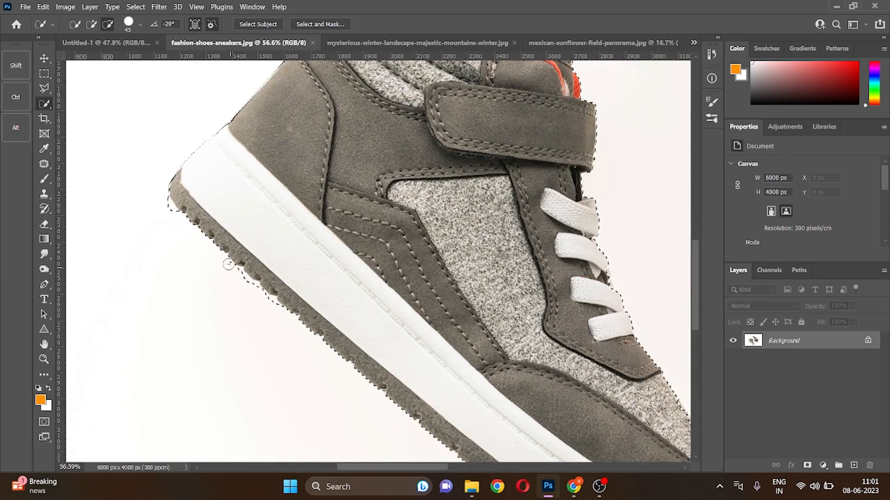
{"action": "left_click", "coordinate": [167, 219], "text": "alt"}
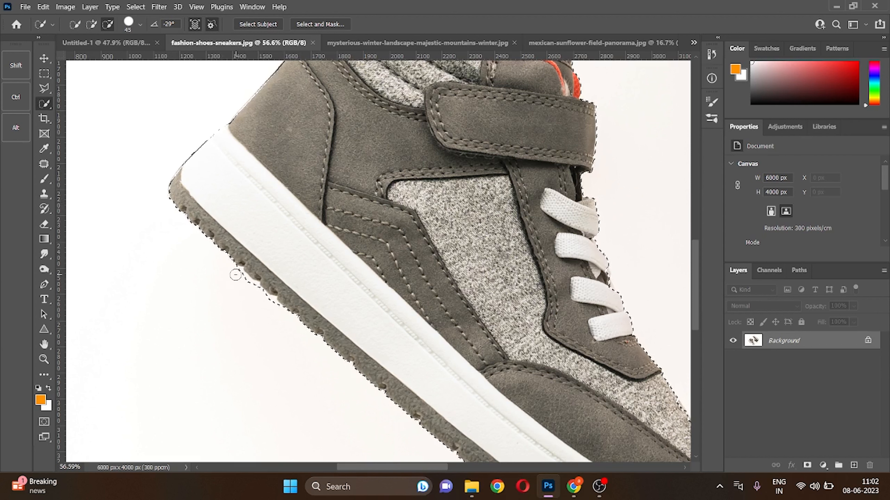
{"action": "mouse_move", "coordinate": [240, 276]}
{"action": "left_mouse_down"}
{"action": "mouse_move", "coordinate": [301, 333]}
{"action": "mouse_move", "coordinate": [325, 377]}
{"action": "left_mouse_up"}
Copy the selected shoe to a new layer and hide the Background layer.
{"action": "scroll", "coordinate": [236, 353], "scroll_direction": "down", "scroll_amount": 3}
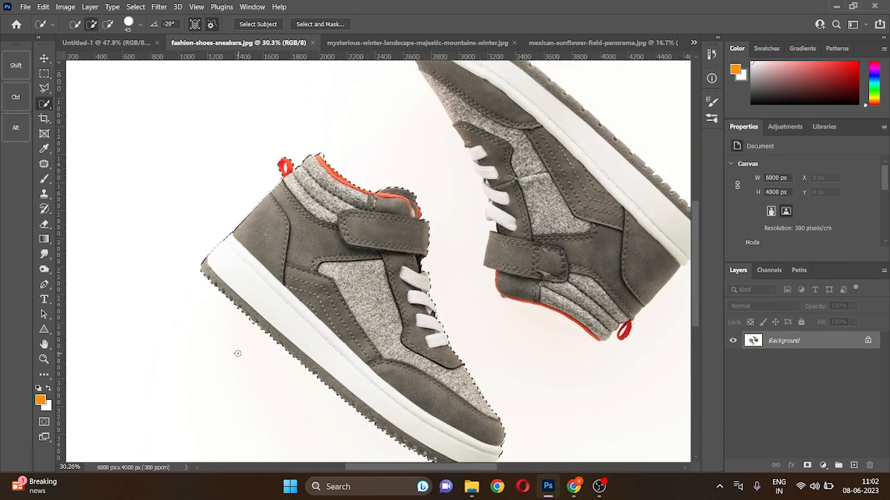
{"action": "scroll", "coordinate": [238, 353], "scroll_direction": "down", "scroll_amount": 3}
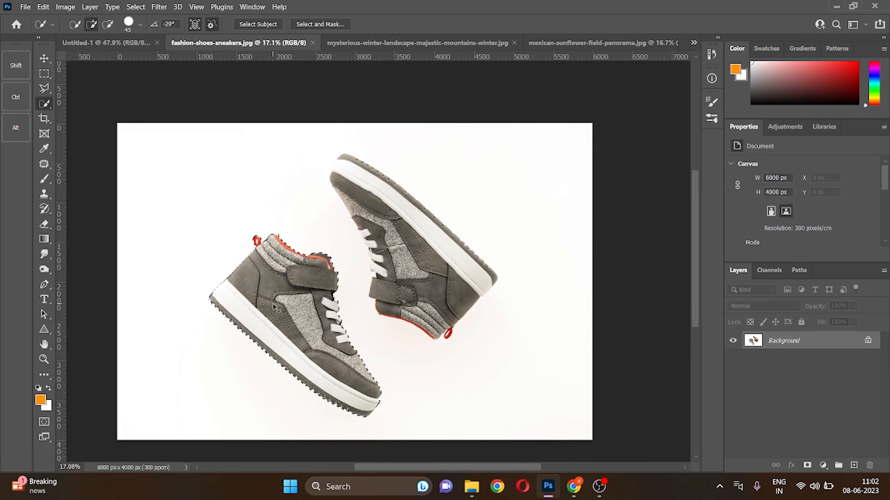
{"action": "key", "text": "ctrl+j"}
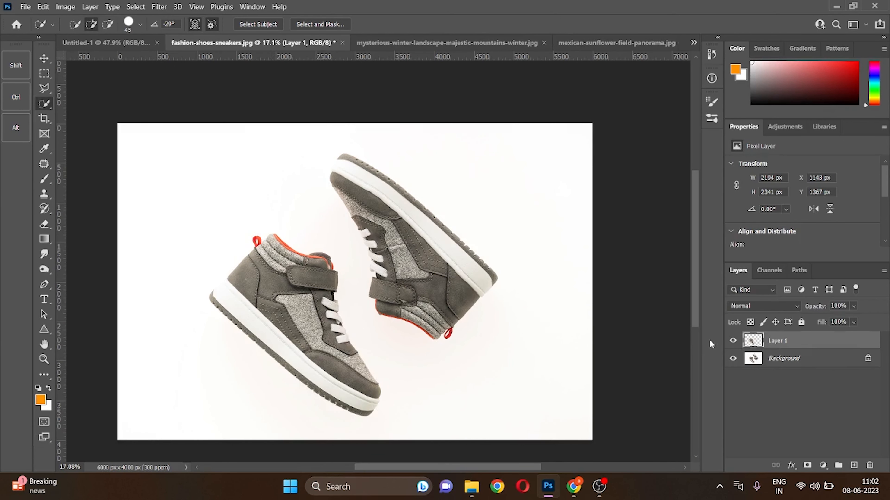
{"action": "left_click", "coordinate": [733, 359]}
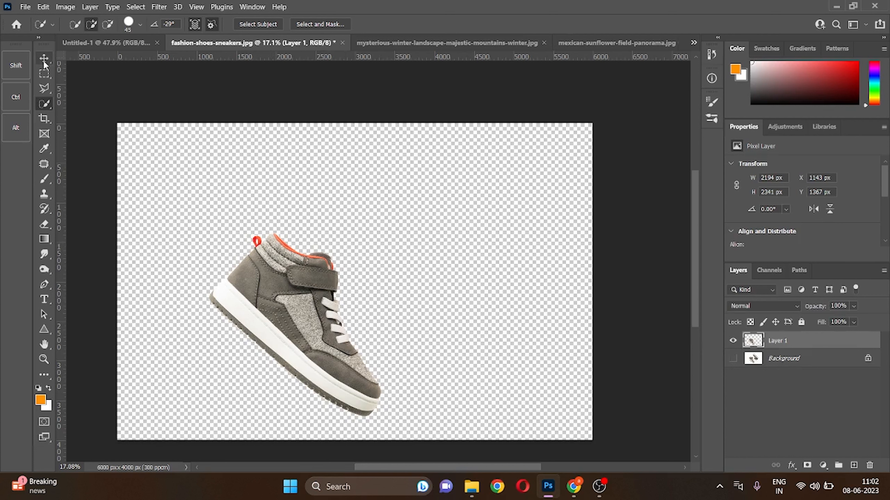
Bring the cut-out shoe into the Untitled-1 composite and scale it down to about 37.3%.
{"action": "key", "text": "v"}
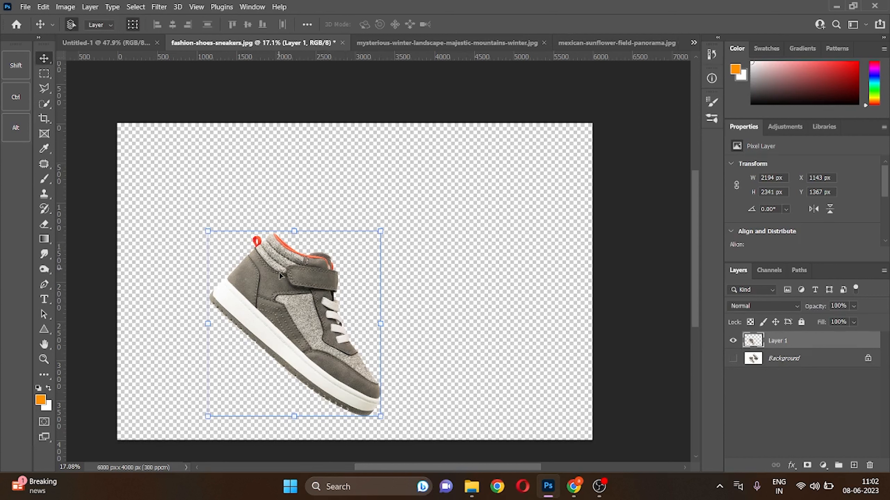
{"action": "left_click_drag", "start_coordinate": [294, 310], "coordinate": [345, 275]}
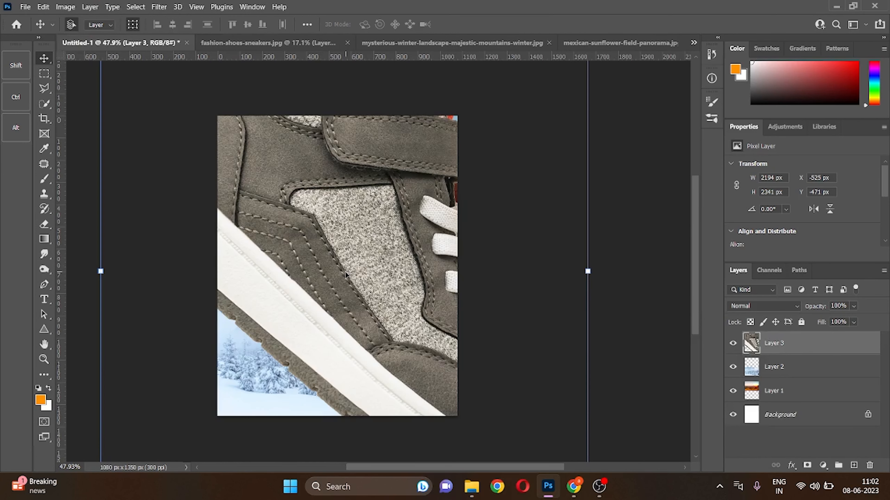
{"action": "scroll", "coordinate": [490, 231], "scroll_direction": "down", "scroll_amount": 3}
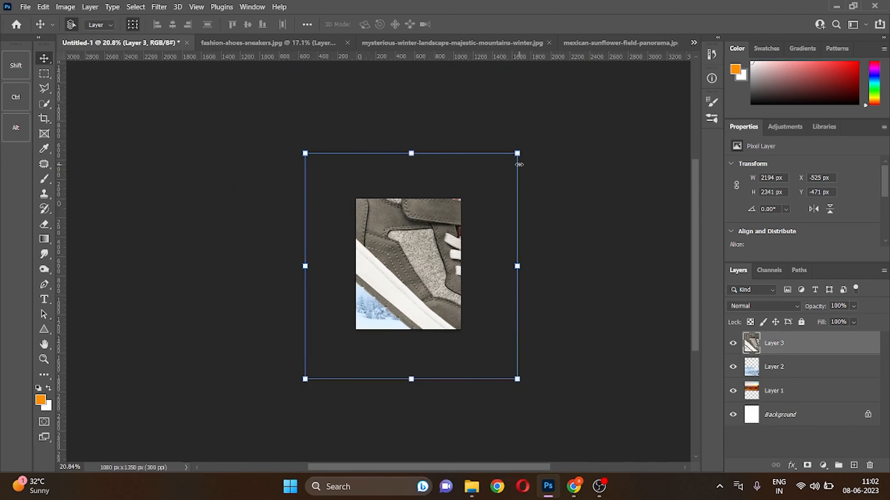
{"action": "left_click_drag", "start_coordinate": [517, 153], "coordinate": [459, 231]}
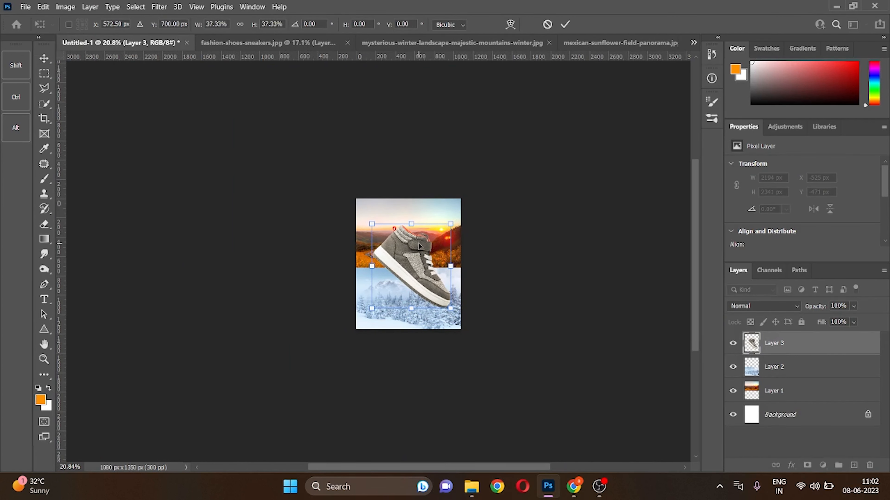
{"action": "scroll", "coordinate": [418, 245], "scroll_direction": "up", "scroll_amount": 2}
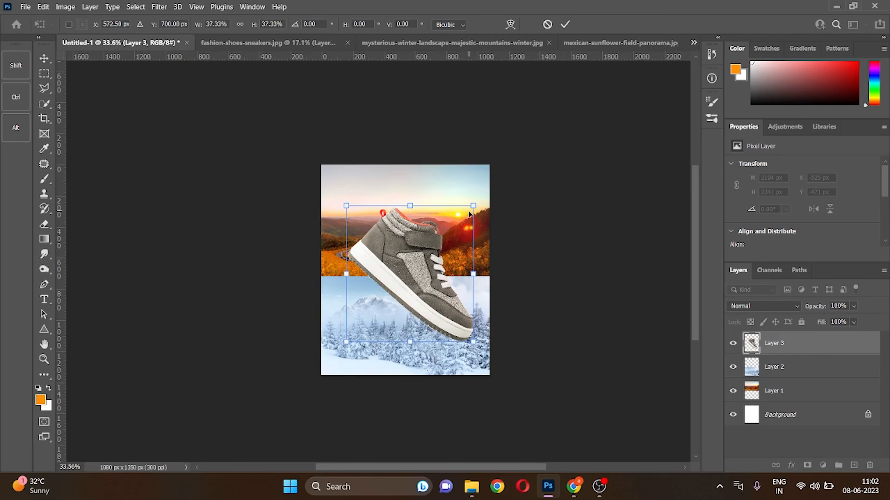
Flip the shoe horizontally so its toe points down toward the winter landscape's mountains.
{"action": "right_click", "coordinate": [418, 256]}
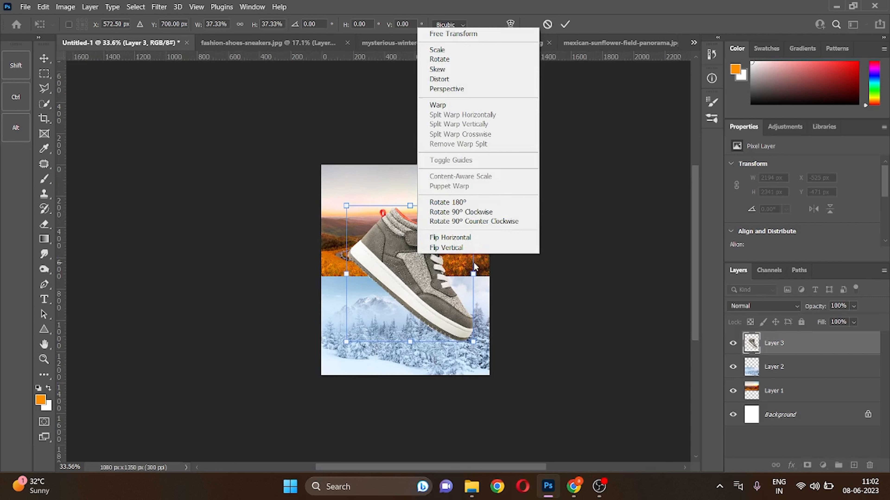
{"action": "left_click", "coordinate": [466, 239]}
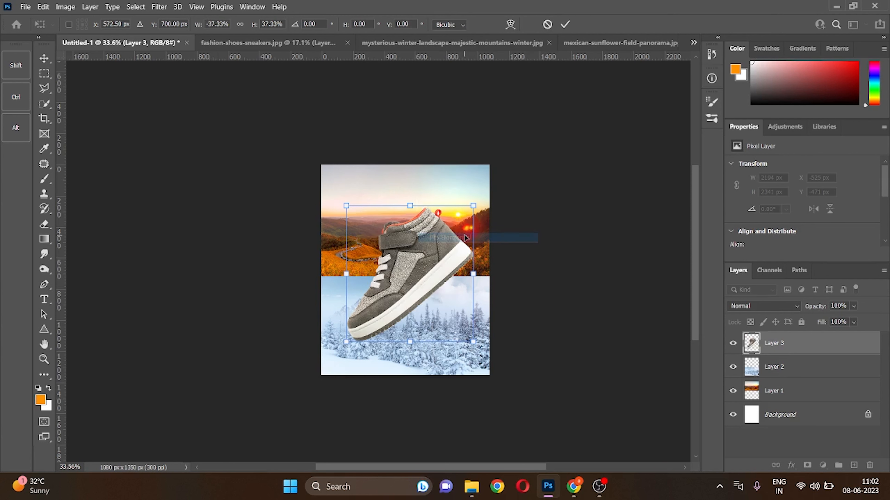
{"action": "scroll", "coordinate": [430, 277], "scroll_direction": "up", "scroll_amount": 5}
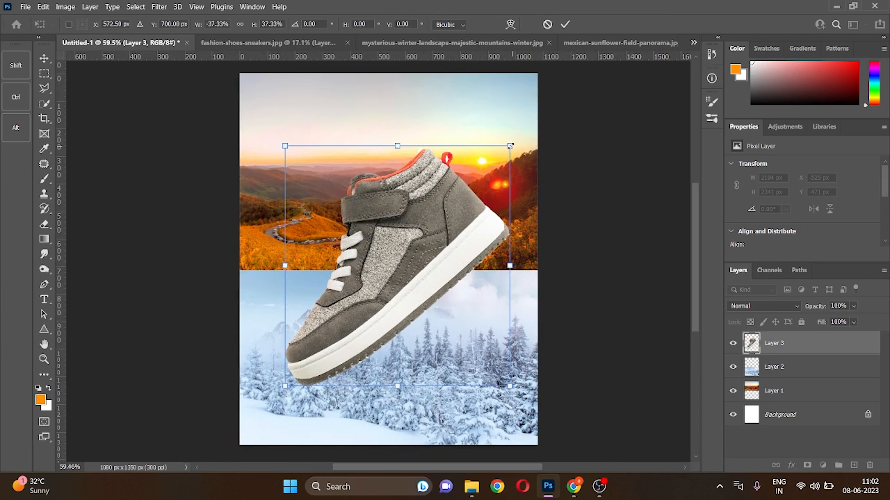
Reduce the shoe to about 31% and place its centre at about X 572 px, Y 675 px, across the boundary between the landscapes.
{"action": "left_click_drag", "start_coordinate": [509, 146], "coordinate": [491, 167]}
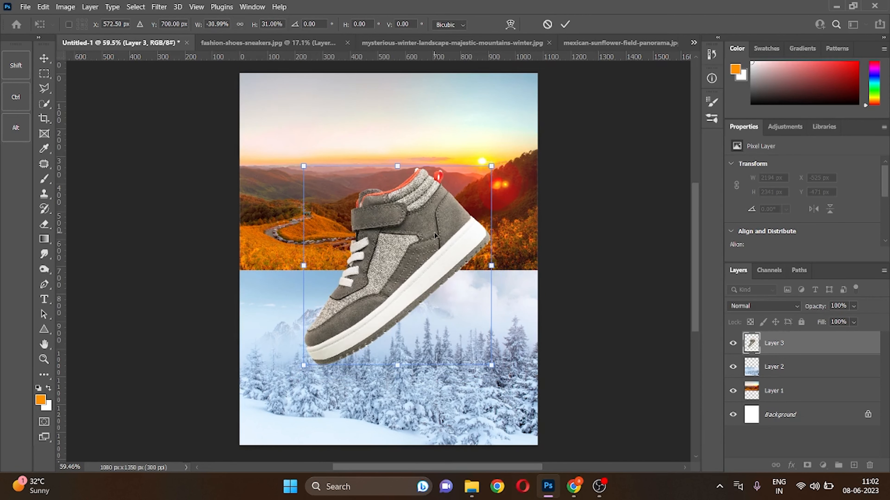
{"action": "left_click_drag", "start_coordinate": [434, 233], "coordinate": [434, 228]}
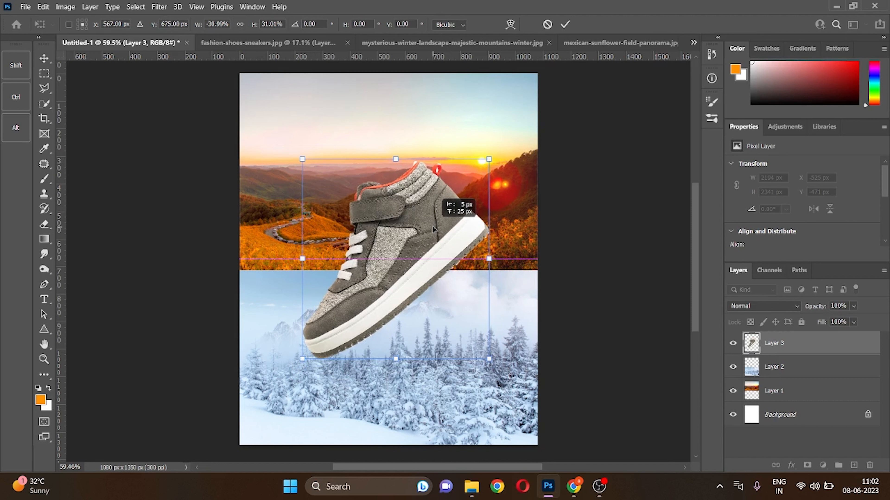
{"action": "left_click_drag", "start_coordinate": [434, 230], "coordinate": [435, 230]}
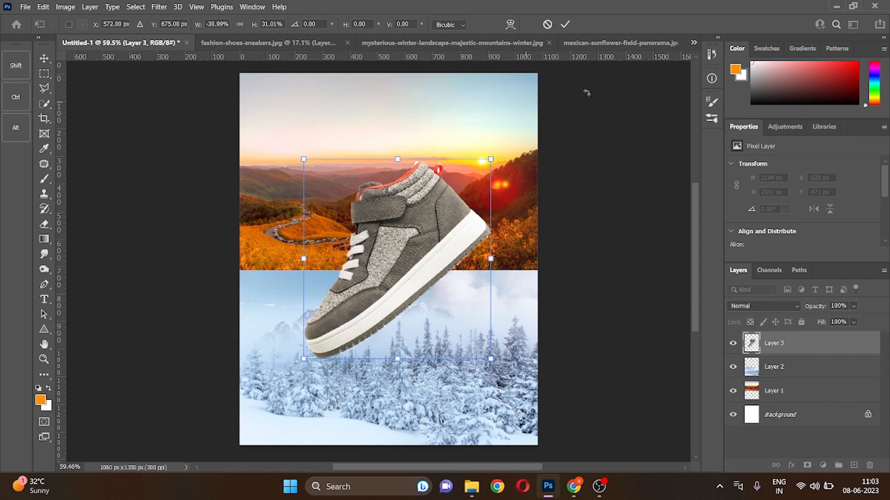
{"action": "left_click", "coordinate": [565, 24]}
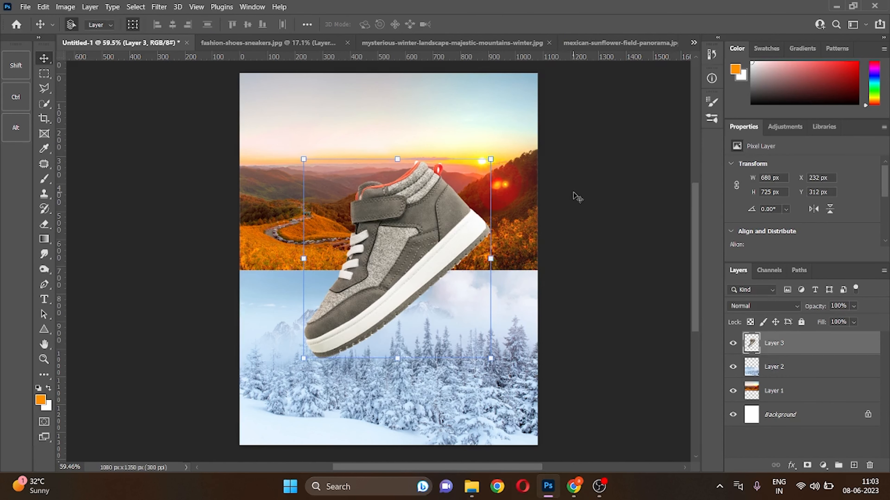
{"action": "left_click", "coordinate": [577, 197]}
{"action": "scroll", "coordinate": [375, 290], "scroll_direction": "up", "scroll_amount": 2}
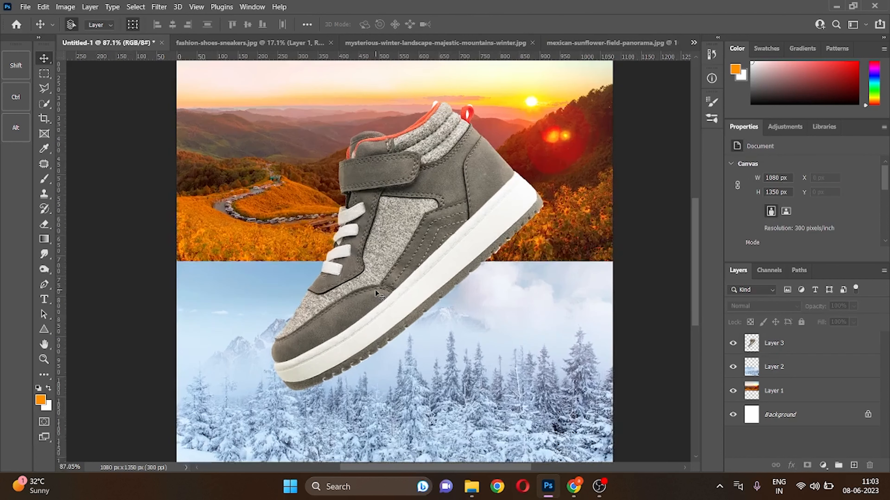
{"action": "scroll", "coordinate": [377, 198], "scroll_direction": "down", "scroll_amount": 2}
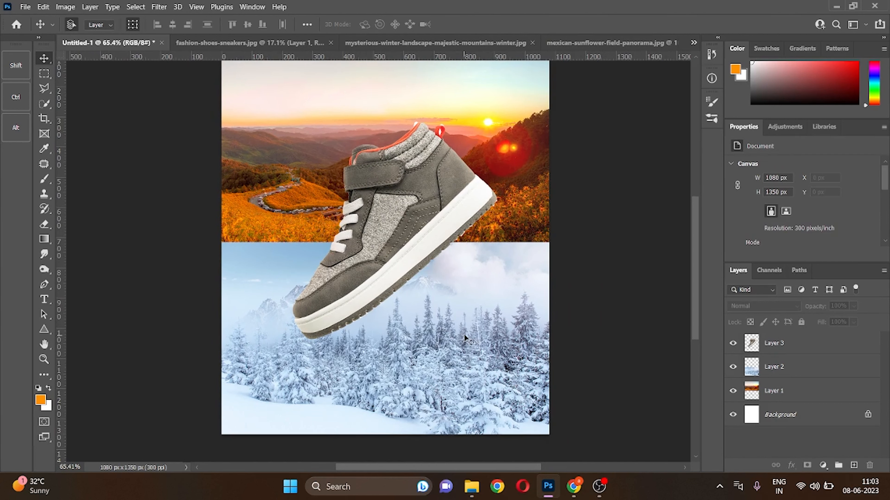
Duplicate the winter landscape layer (Layer 2) and move the copy above the shoe layer.
{"action": "left_click", "coordinate": [791, 363]}
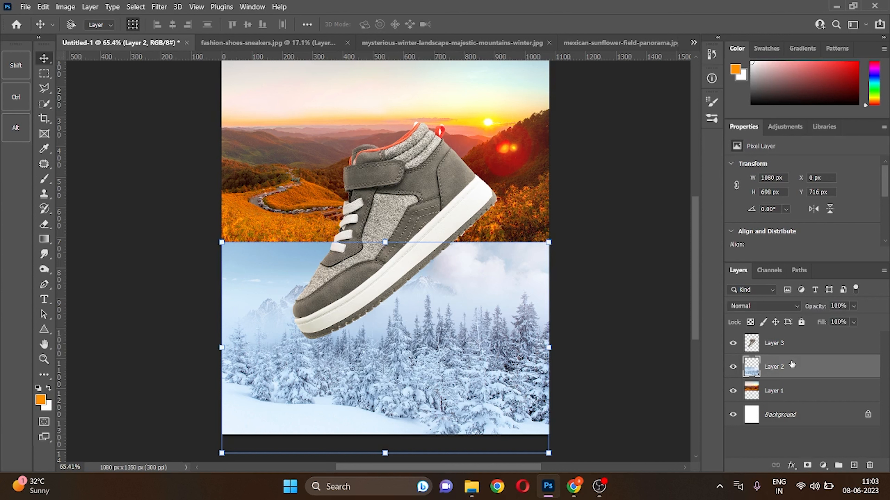
{"action": "key", "text": "ctrl+j"}
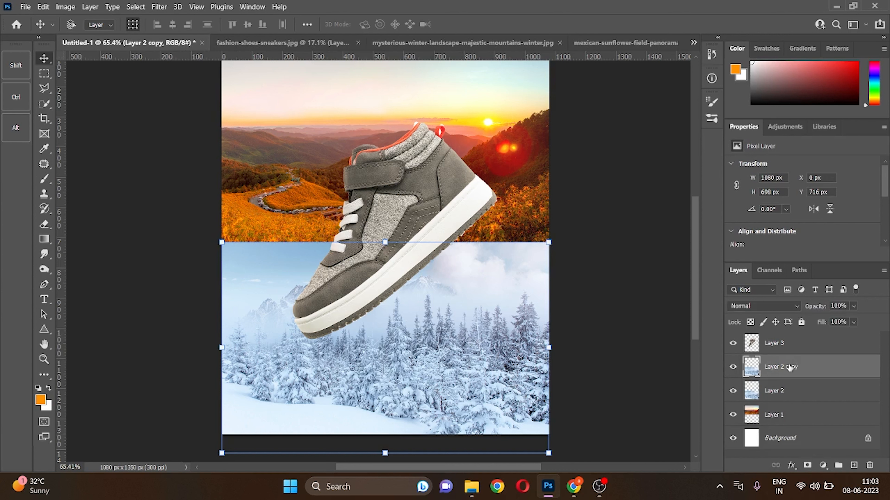
{"action": "left_click_drag", "start_coordinate": [787, 371], "coordinate": [771, 335]}
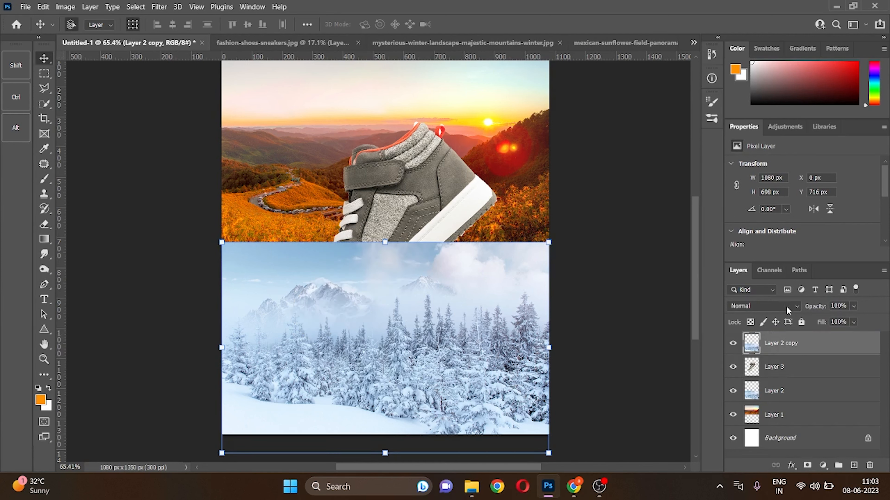
Set the duplicated winter layer's blend mode to Multiply.
{"action": "left_click", "coordinate": [797, 308]}
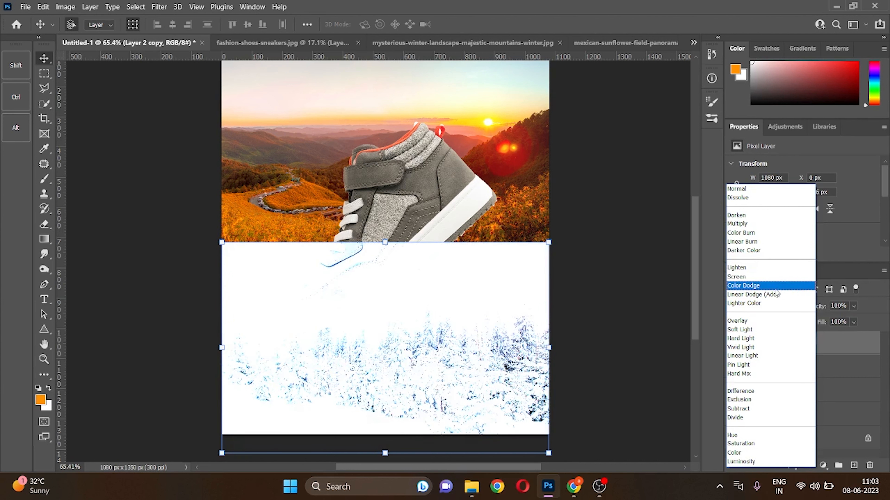
{"action": "left_click", "coordinate": [761, 227]}
{"action": "left_click", "coordinate": [592, 230]}
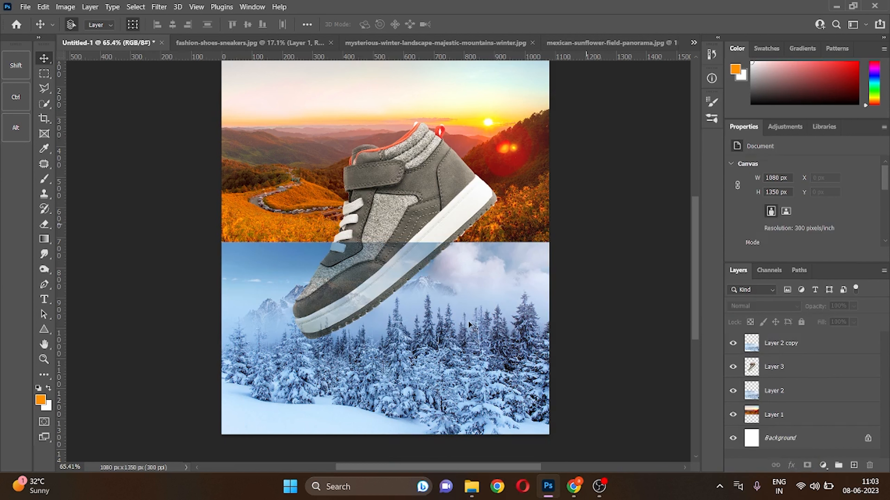
Duplicate the sunset landscape layer (Layer 1) and place the copy between the shoe layer and the winter copy.
{"action": "left_click", "coordinate": [775, 415]}
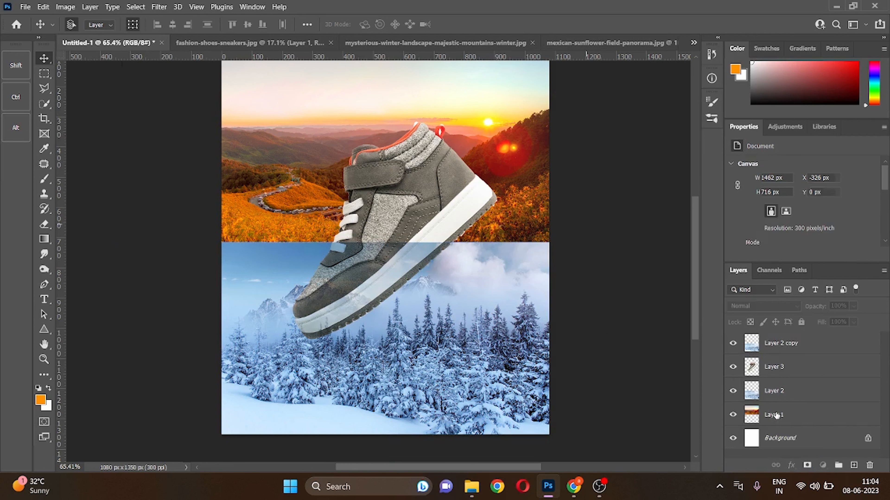
{"action": "key", "text": "ctrl+j"}
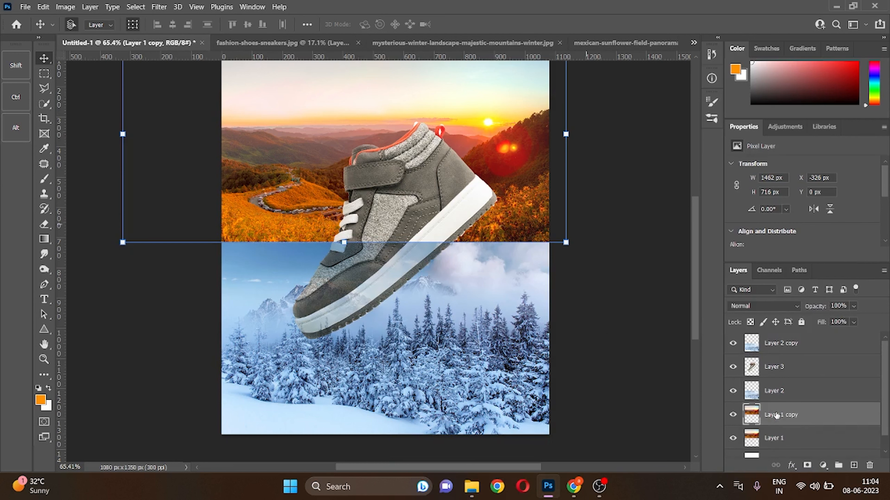
{"action": "left_click_drag", "start_coordinate": [782, 415], "coordinate": [773, 358]}
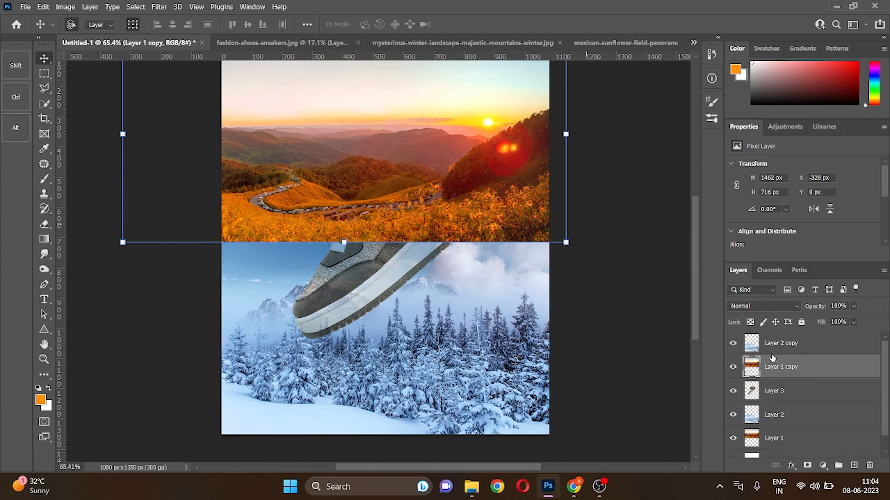
{"action": "scroll", "coordinate": [585, 320], "scroll_direction": "up", "scroll_amount": 1}
{"action": "scroll", "coordinate": [632, 348], "scroll_direction": "down", "scroll_amount": 3}
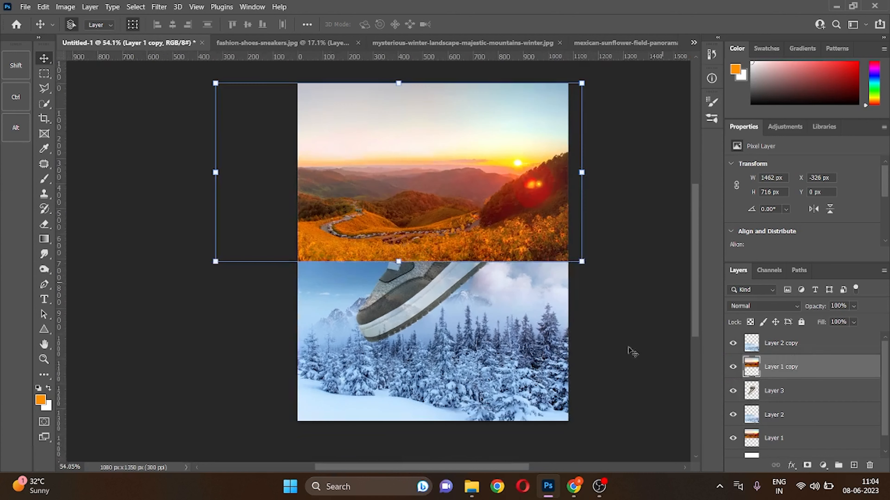
Set the duplicated sunset layer's blend mode to Saturation and check the tinting on the shoe.
{"action": "left_click", "coordinate": [800, 309]}
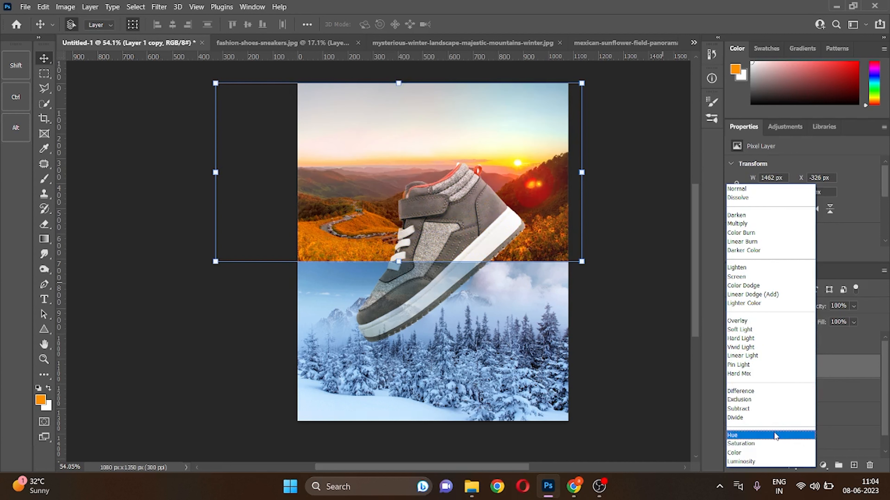
{"action": "left_click", "coordinate": [777, 450]}
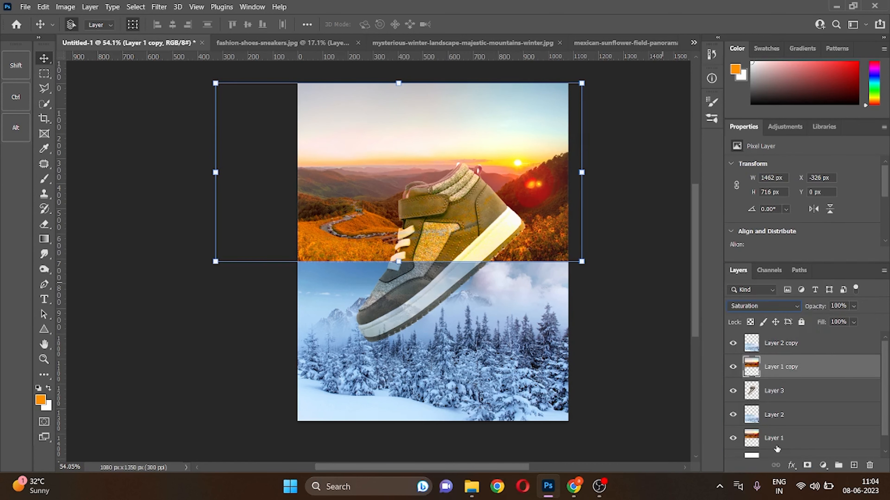
{"action": "left_click", "coordinate": [589, 288]}
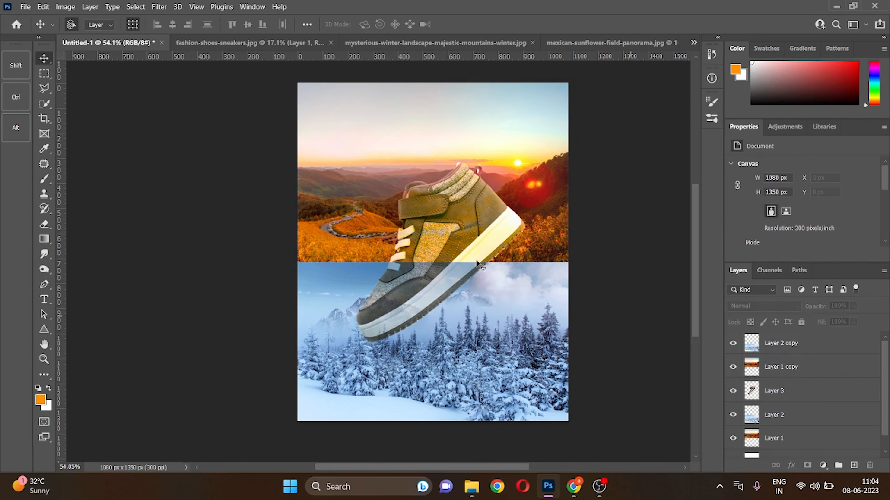
{"action": "scroll", "coordinate": [461, 255], "scroll_direction": "up", "scroll_amount": 3}
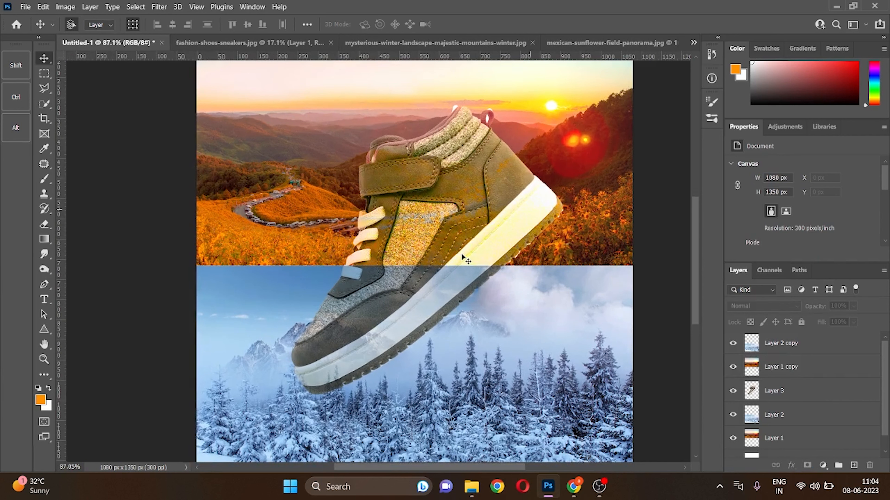
{"action": "scroll", "coordinate": [462, 253], "scroll_direction": "down", "scroll_amount": 5}
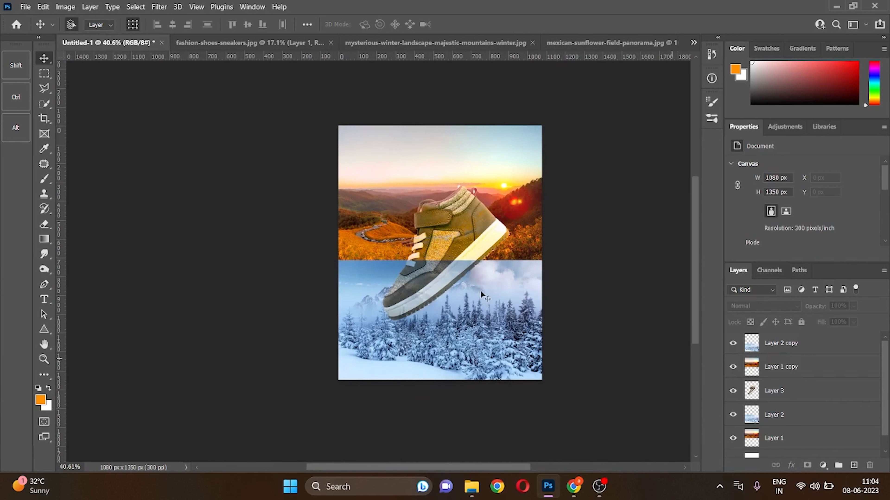
{"action": "scroll", "coordinate": [491, 172], "scroll_direction": "up", "scroll_amount": 2}
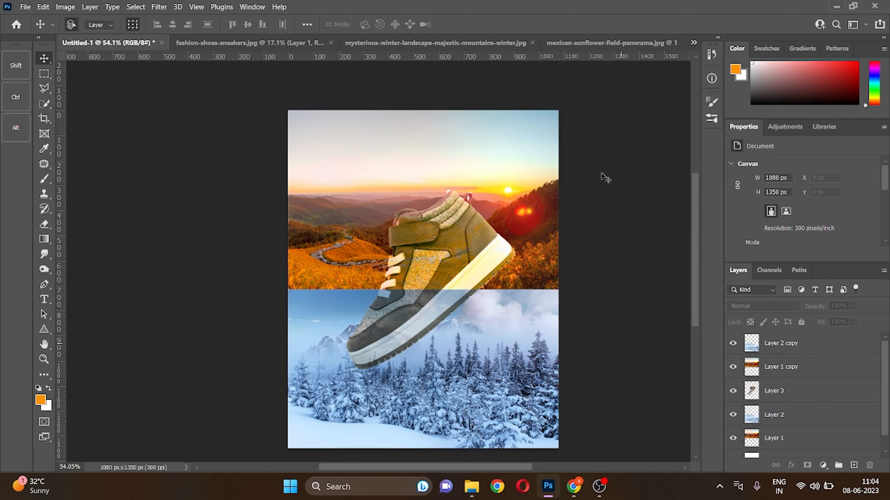
{"action": "scroll", "coordinate": [275, 151], "scroll_direction": "down", "scroll_amount": 1}
{"action": "scroll", "coordinate": [480, 161], "scroll_direction": "up", "scroll_amount": 1}
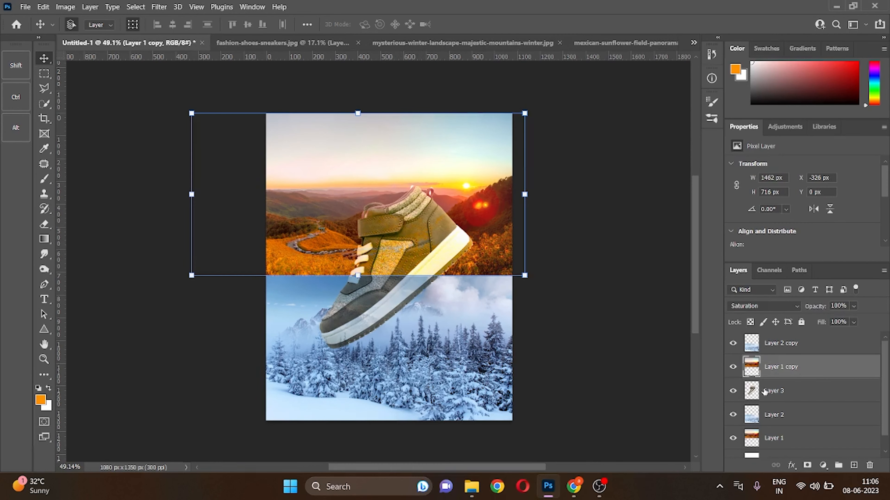
Rotate the shoe on Layer 3 by about 2.55°, enlarge it to about 106%, and shift its centre to about X 590 px, Y 675 px.
{"action": "left_click", "coordinate": [763, 392]}
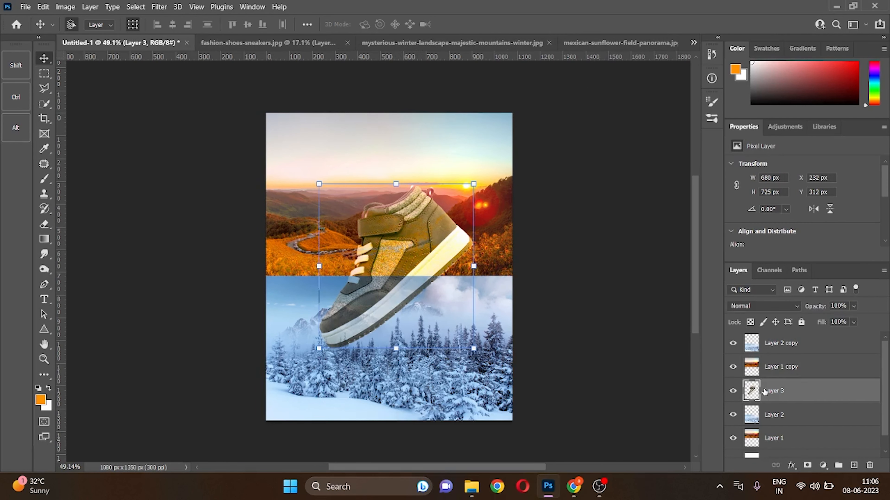
{"action": "left_click", "coordinate": [481, 178]}
{"action": "mouse_move", "coordinate": [482, 177]}
{"action": "left_mouse_down"}
{"action": "mouse_move", "coordinate": [449, 152]}
{"action": "mouse_move", "coordinate": [474, 191]}
{"action": "left_mouse_up"}
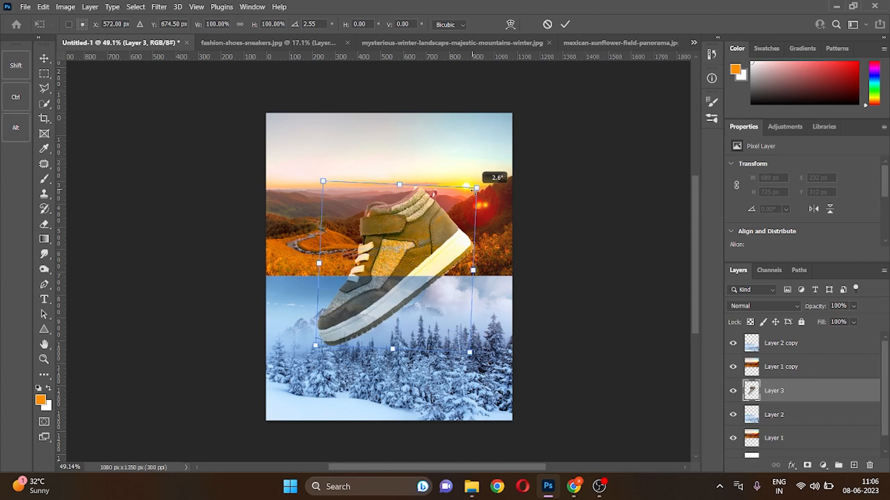
{"action": "left_click_drag", "start_coordinate": [475, 191], "coordinate": [482, 183]}
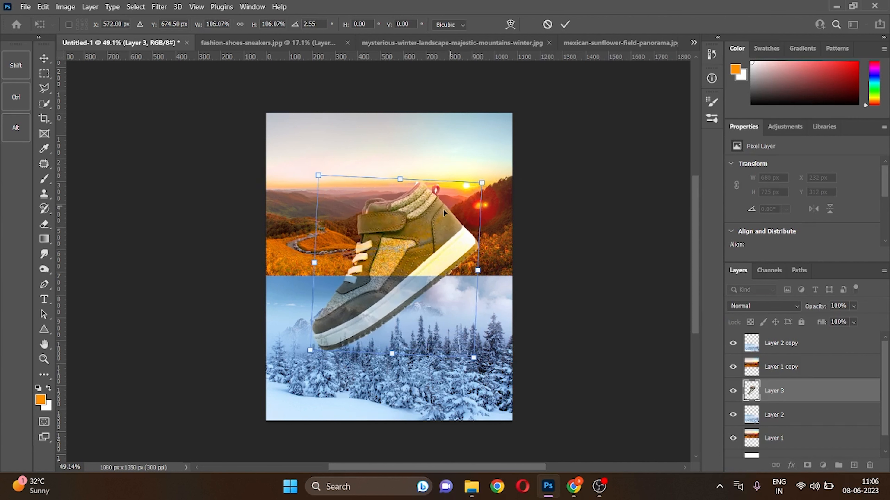
{"action": "mouse_move", "coordinate": [437, 225]}
{"action": "left_mouse_down"}
{"action": "mouse_move", "coordinate": [438, 234]}
{"action": "mouse_move", "coordinate": [441, 225]}
{"action": "left_mouse_up"}
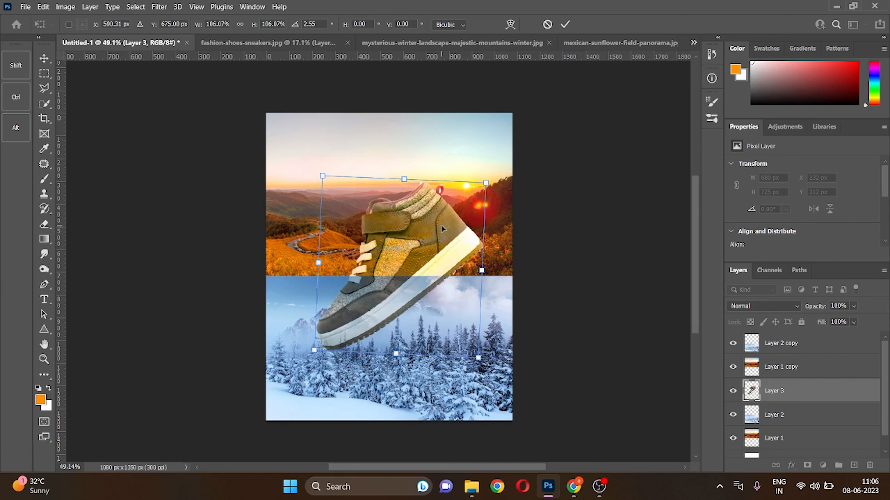
{"action": "left_click", "coordinate": [570, 23]}
{"action": "left_click", "coordinate": [590, 189]}
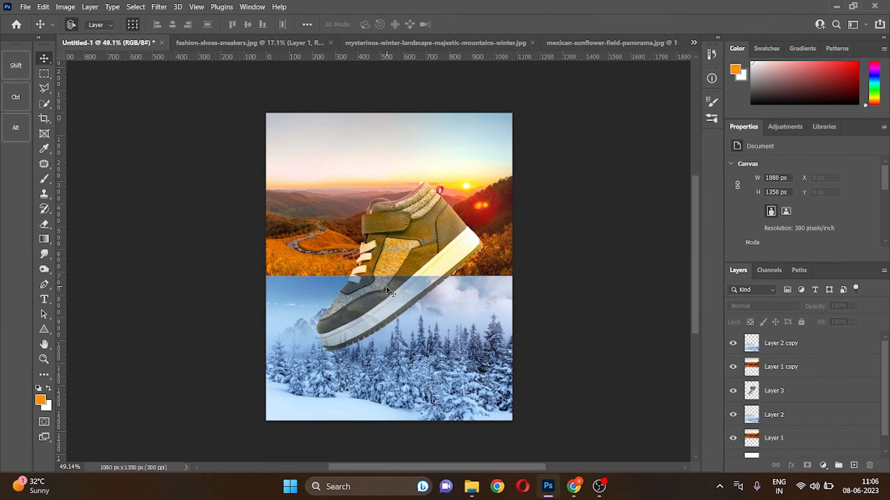
{"action": "scroll", "coordinate": [387, 289], "scroll_direction": "up", "scroll_amount": 2}
{"action": "scroll", "coordinate": [389, 280], "scroll_direction": "down", "scroll_amount": 2}
{"action": "scroll", "coordinate": [385, 184], "scroll_direction": "up", "scroll_amount": 2}
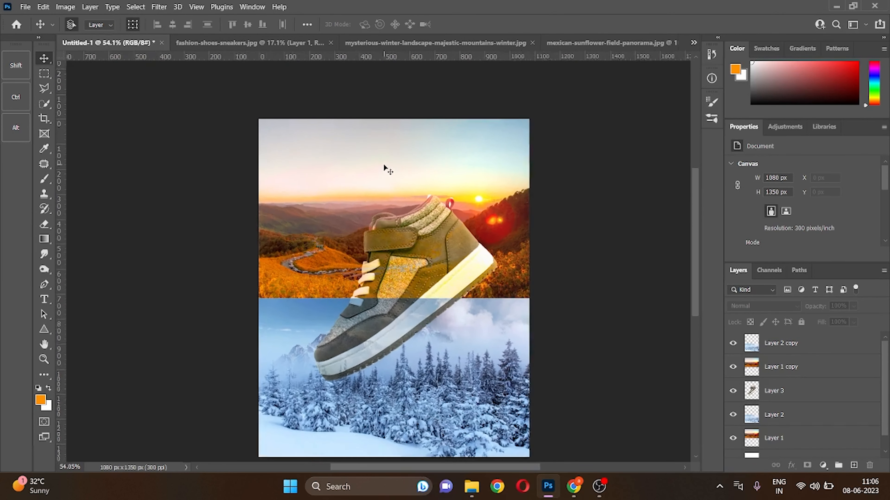
{"action": "scroll", "coordinate": [367, 188], "scroll_direction": "down", "scroll_amount": 2}
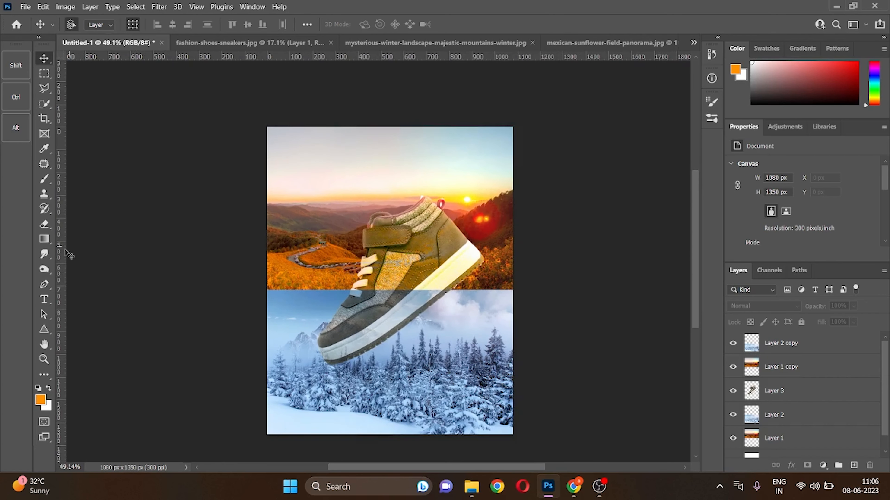
Add the horizontal text "Samar" in white at the upper left of the sunset sky.
{"action": "left_click", "coordinate": [45, 300]}
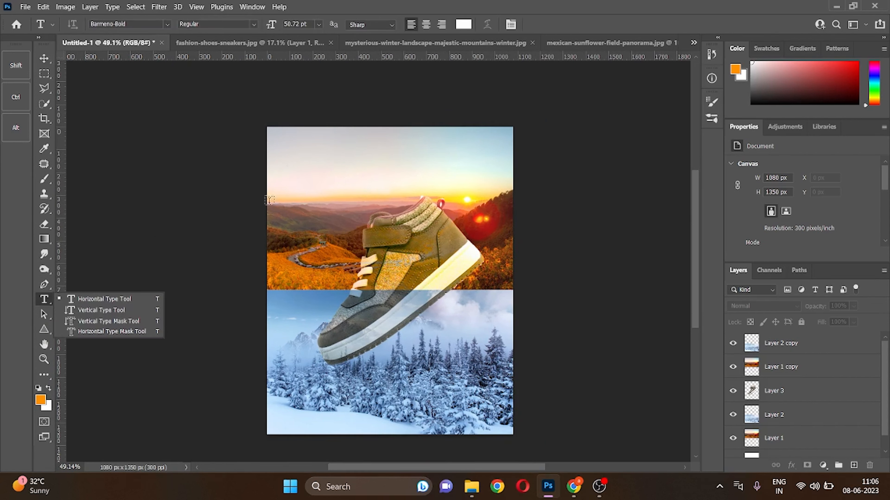
{"action": "left_click", "coordinate": [289, 158]}
{"action": "left_click", "coordinate": [289, 158]}
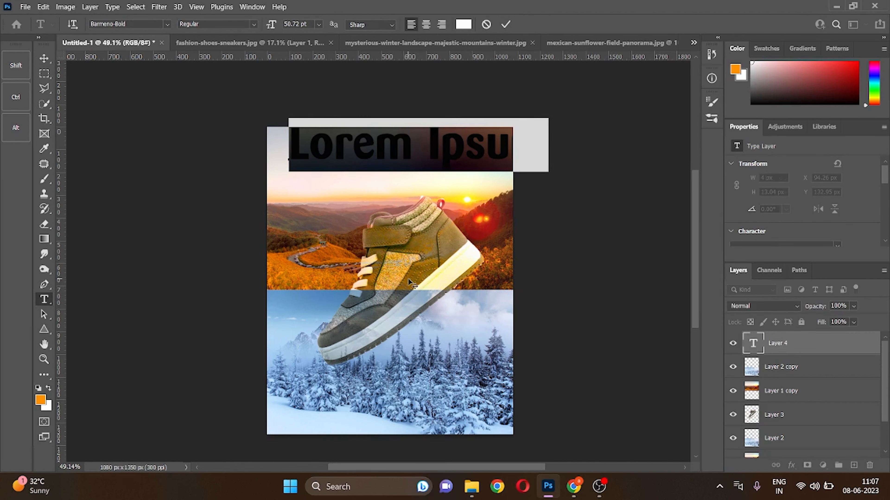
{"action": "type", "text": "Sa"}
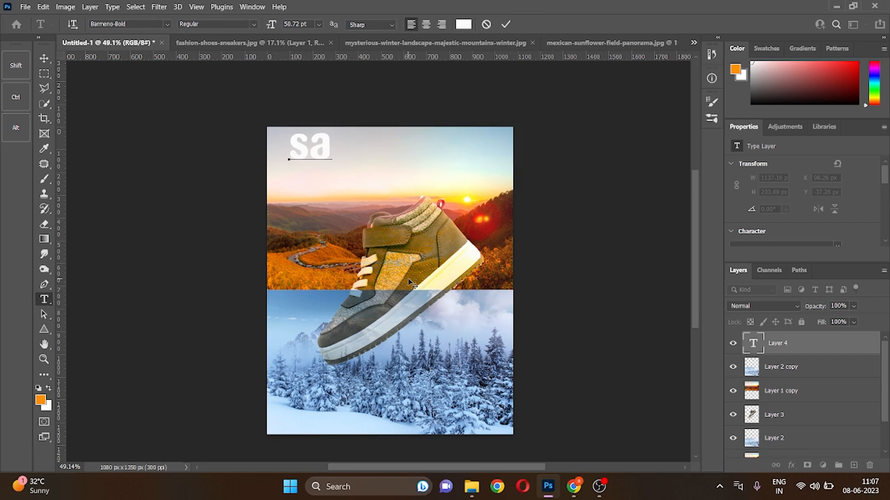
{"action": "key", "text": "BackSpace"}
{"action": "key", "text": "BackSpace"}
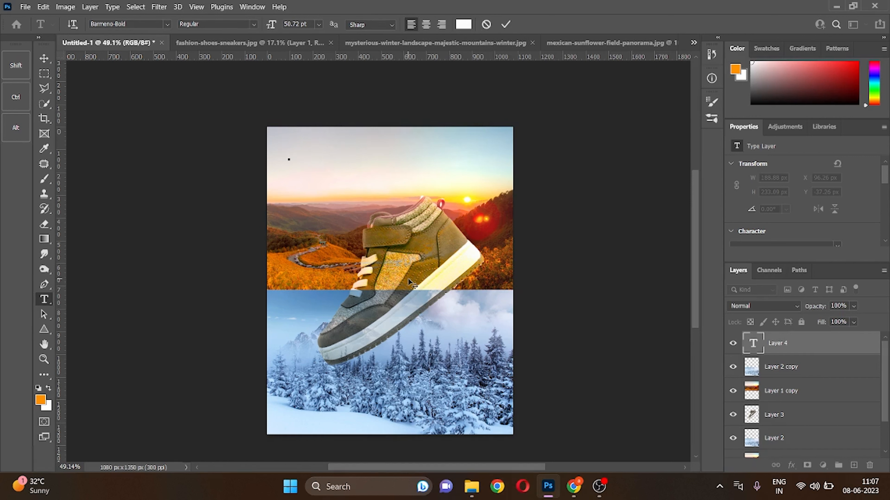
{"action": "type", "text": "Sa"}
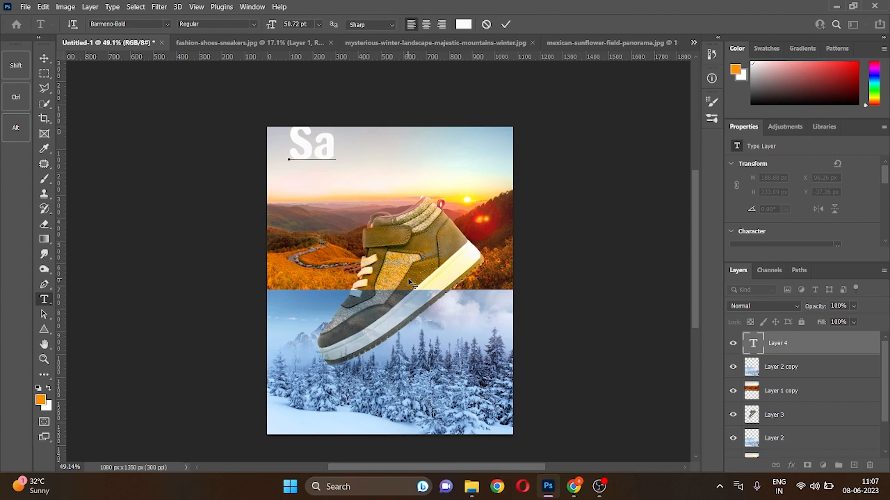
{"action": "type", "text": "ma"}
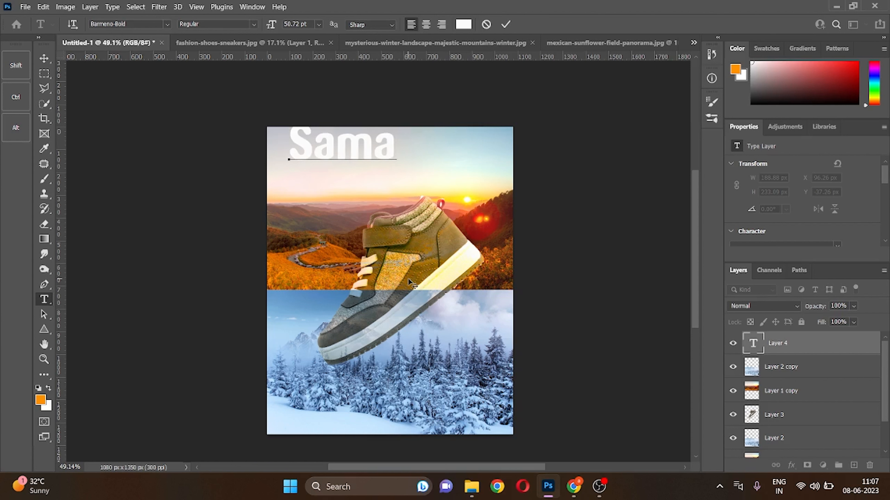
{"action": "type", "text": "r"}
{"action": "left_click", "coordinate": [506, 25]}
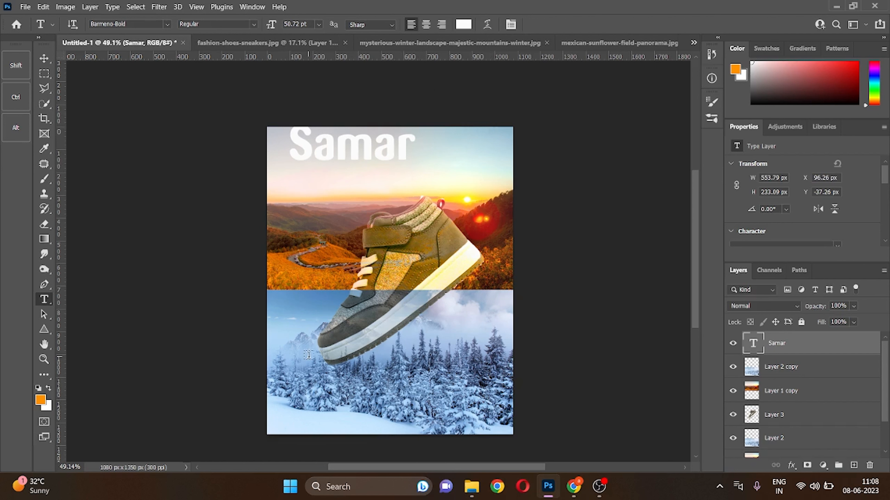
Add a second white text reading "Winter" over the snowy trees in the lower half of the canvas.
{"action": "left_click", "coordinate": [330, 402]}
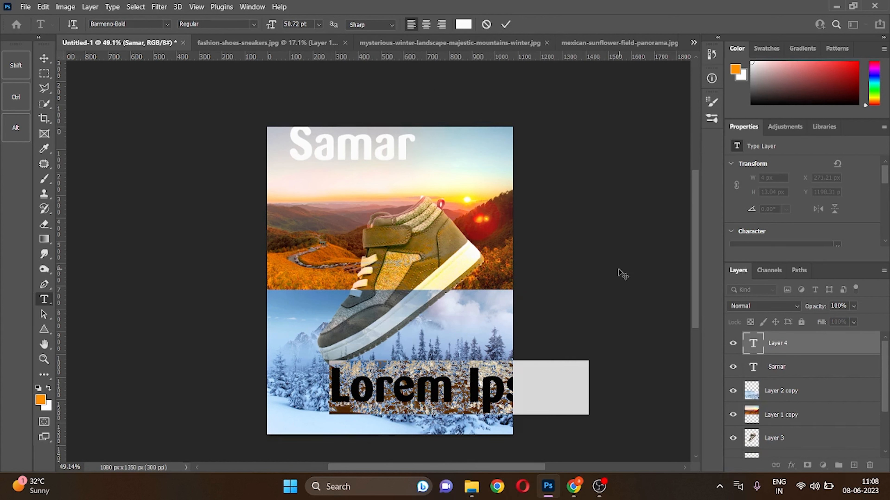
{"action": "type", "text": "Wi"}
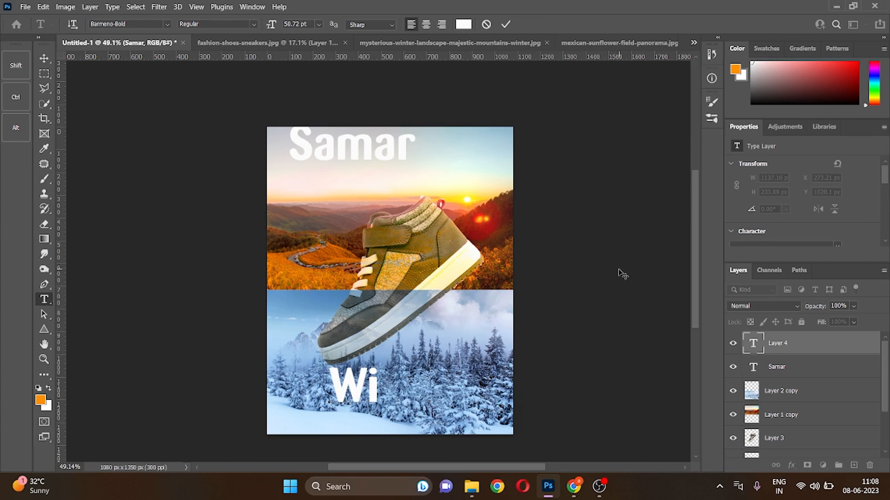
{"action": "type", "text": "n"}
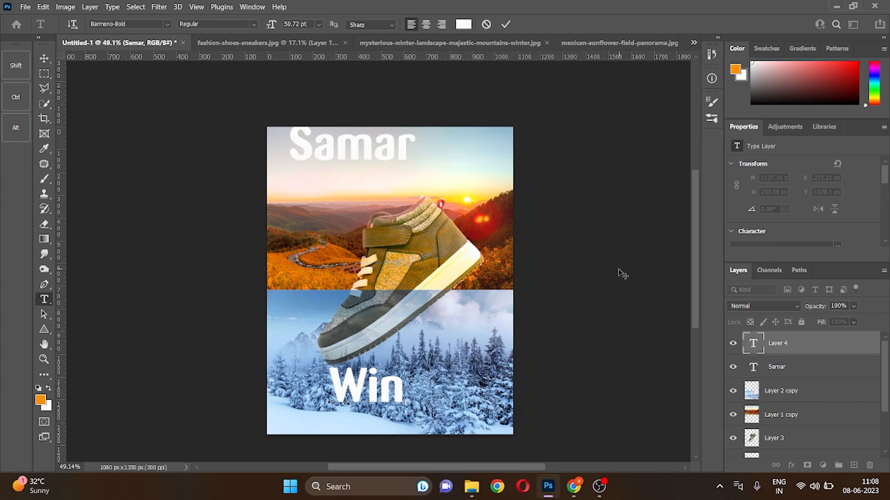
{"action": "type", "text": "tr"}
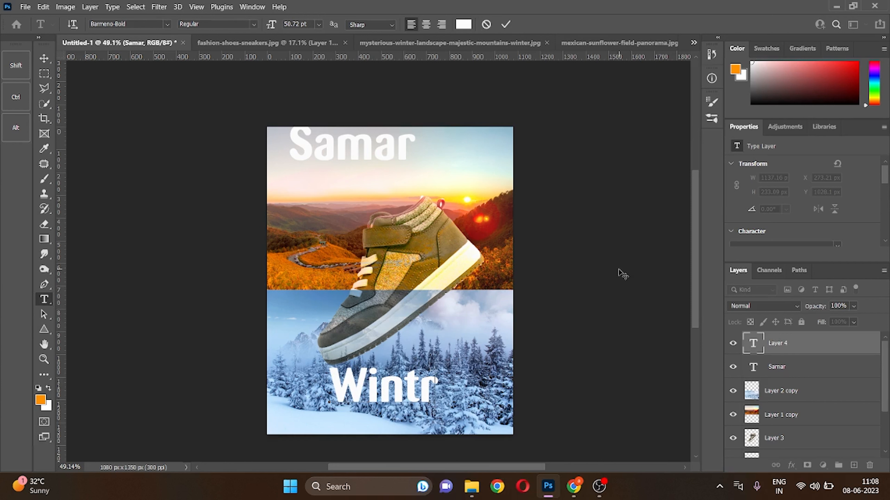
{"action": "key", "text": "BackSpace"}
{"action": "type", "text": "er"}
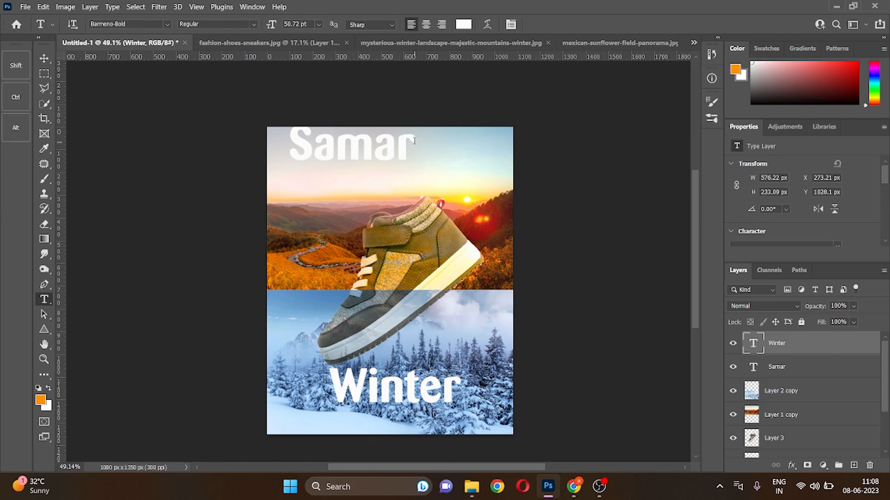
Try text colours sampled from the picture on "Samar", settling on the dusty pink #dcada1 from the hazy horizon.
{"action": "left_click_drag", "start_coordinate": [414, 141], "coordinate": [221, 141]}
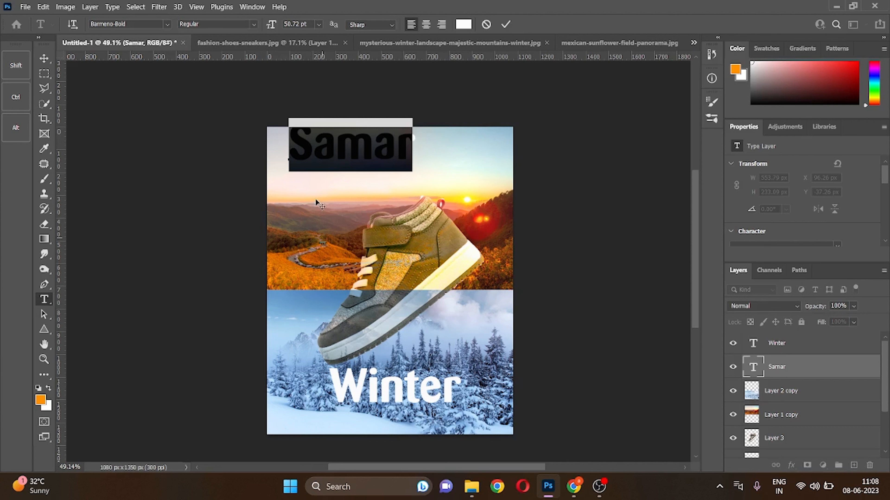
{"action": "left_click", "coordinate": [463, 24]}
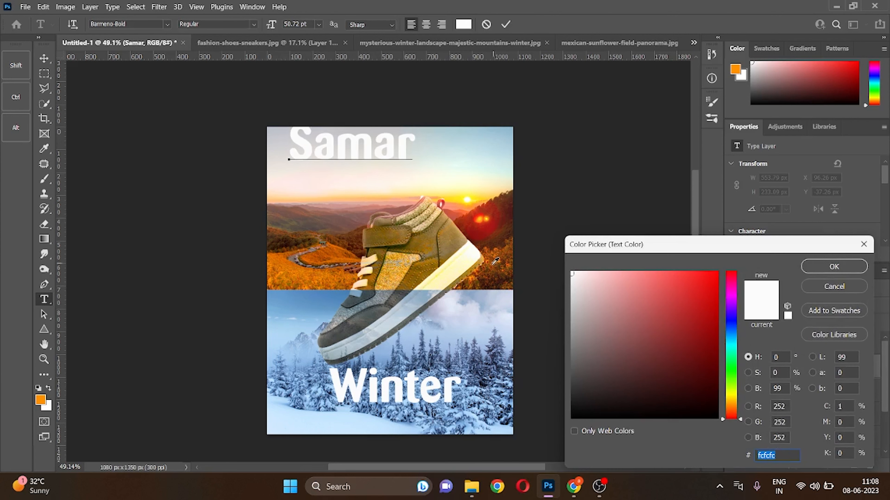
{"action": "left_click", "coordinate": [348, 250]}
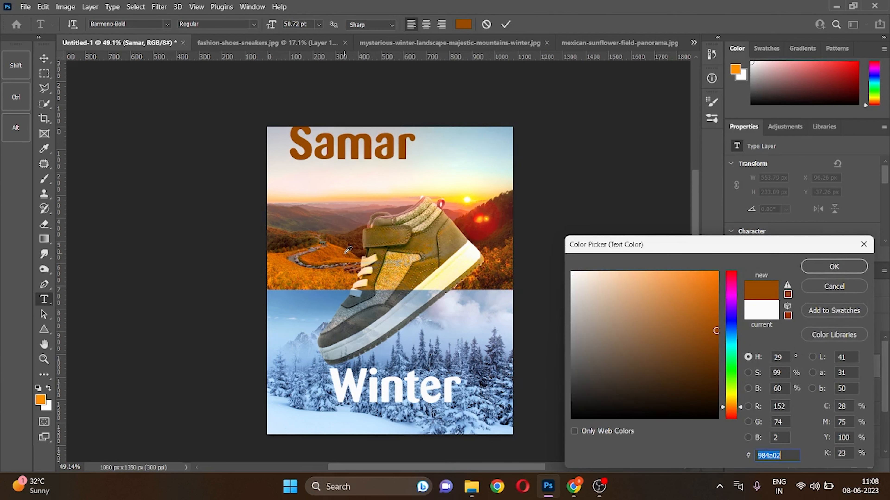
{"action": "left_click", "coordinate": [482, 215]}
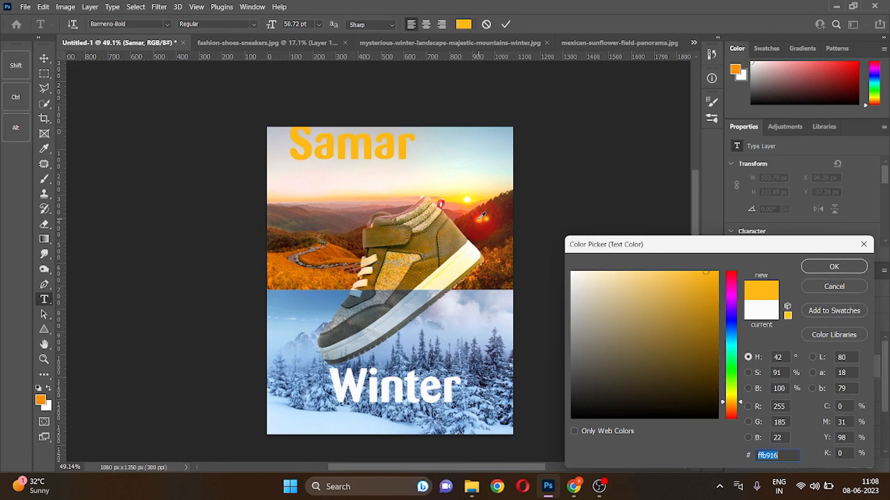
{"action": "left_click", "coordinate": [484, 220]}
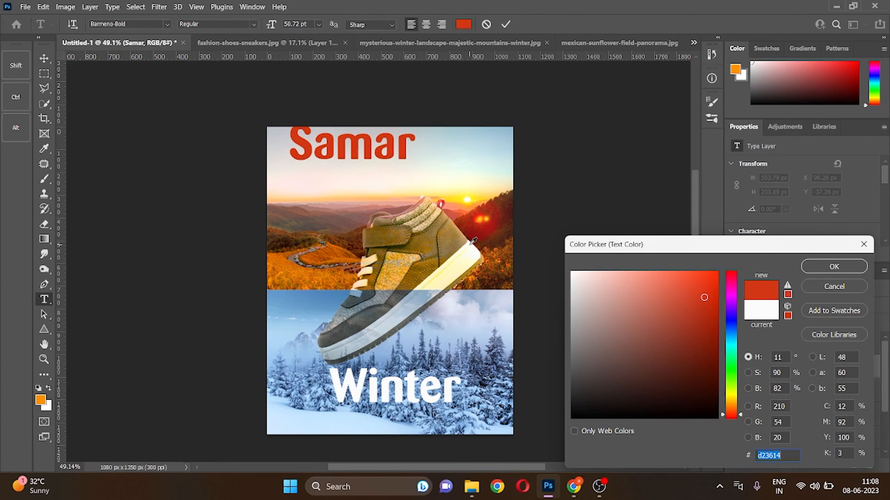
{"action": "left_click", "coordinate": [461, 253]}
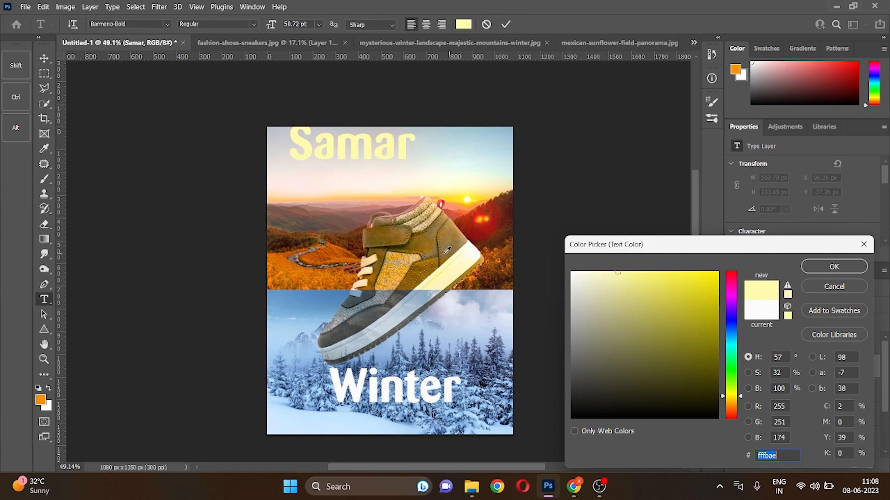
{"action": "left_click", "coordinate": [409, 259]}
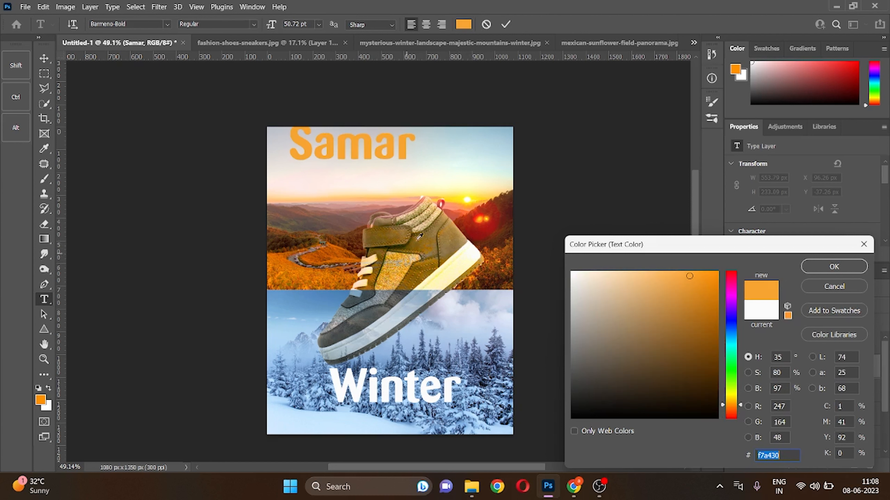
{"action": "left_click", "coordinate": [469, 183]}
{"action": "left_click", "coordinate": [469, 190]}
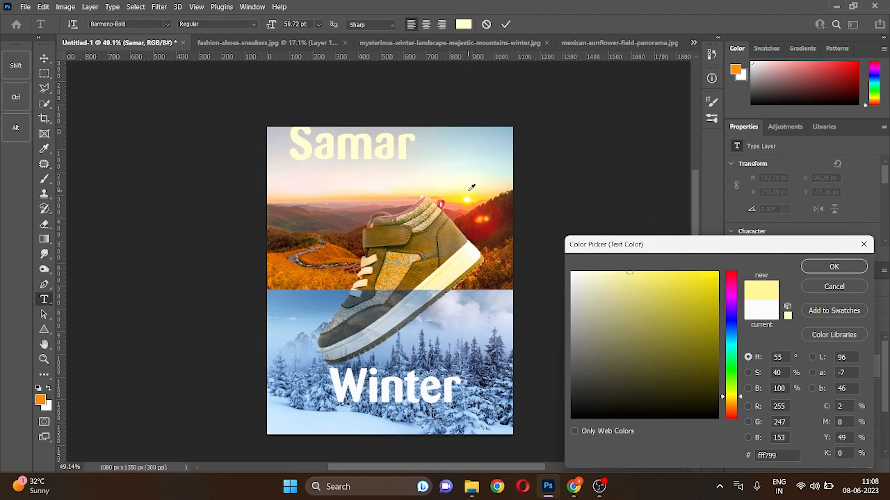
{"action": "left_click", "coordinate": [428, 192]}
{"action": "left_click", "coordinate": [384, 190]}
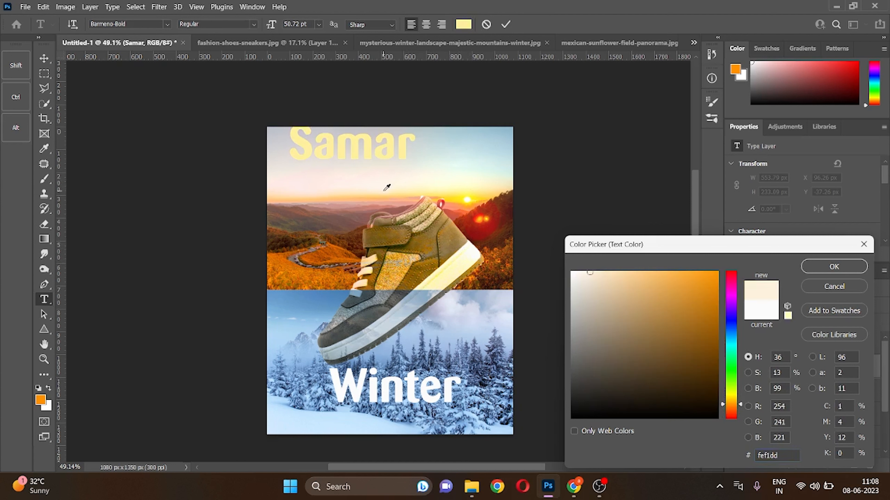
{"action": "left_click", "coordinate": [374, 198]}
{"action": "left_click", "coordinate": [400, 183]}
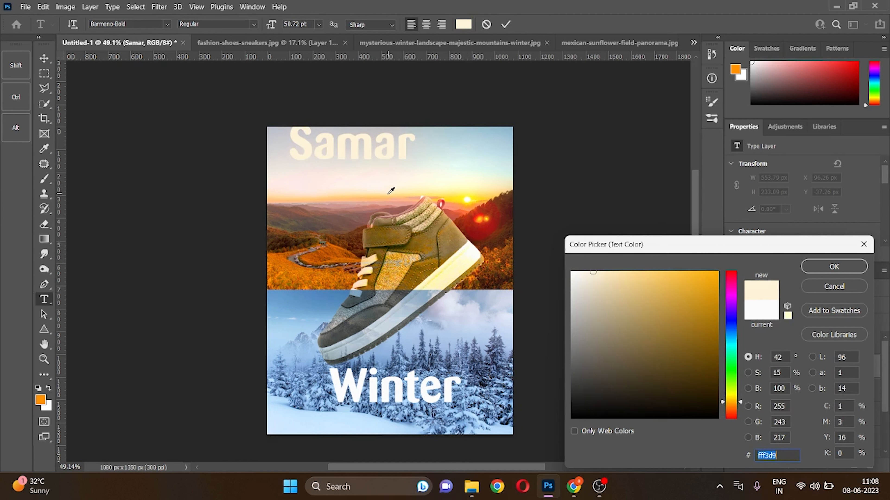
{"action": "left_click", "coordinate": [391, 190]}
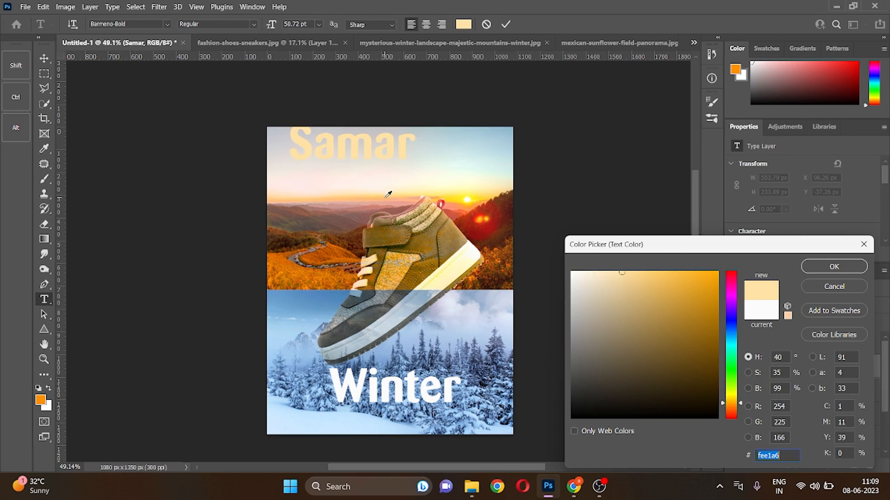
{"action": "left_click", "coordinate": [386, 195]}
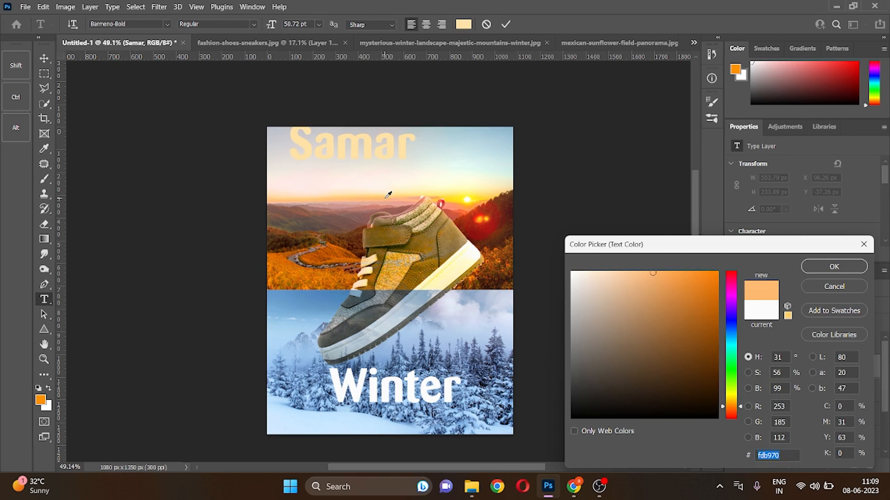
{"action": "left_click", "coordinate": [350, 202]}
{"action": "left_click", "coordinate": [350, 208]}
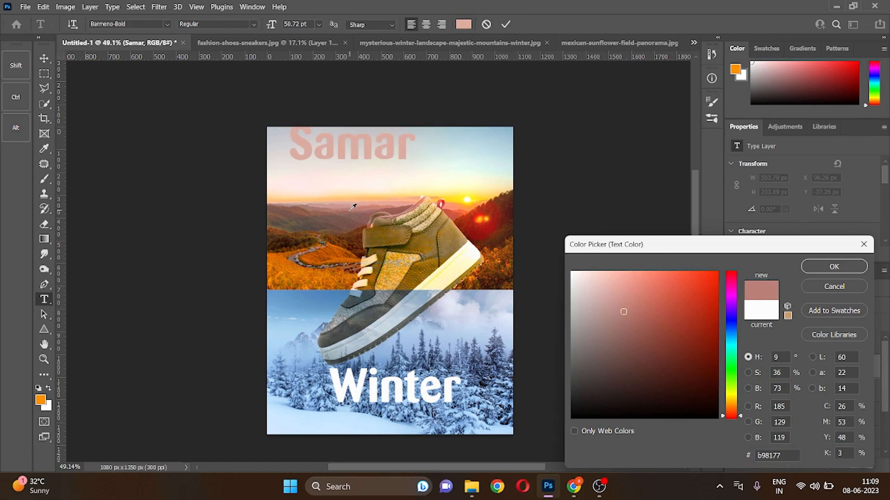
{"action": "left_click", "coordinate": [350, 207]}
{"action": "left_click", "coordinate": [353, 197]}
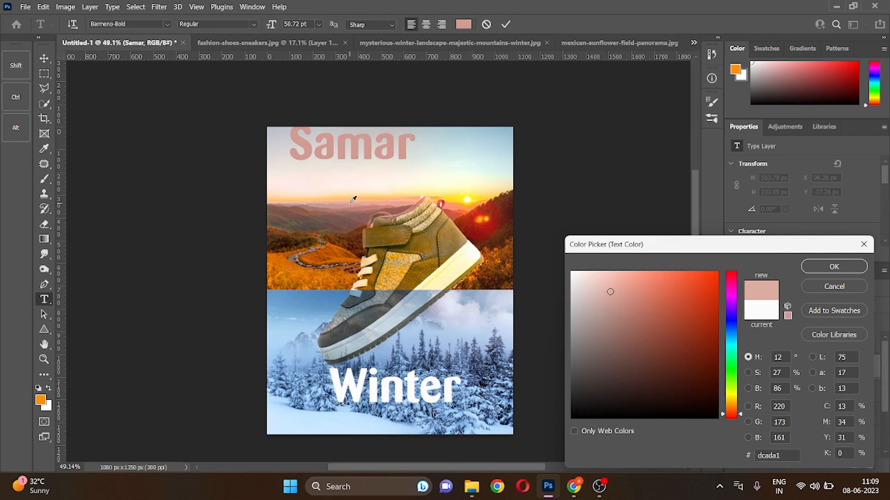
{"action": "left_click", "coordinate": [353, 199]}
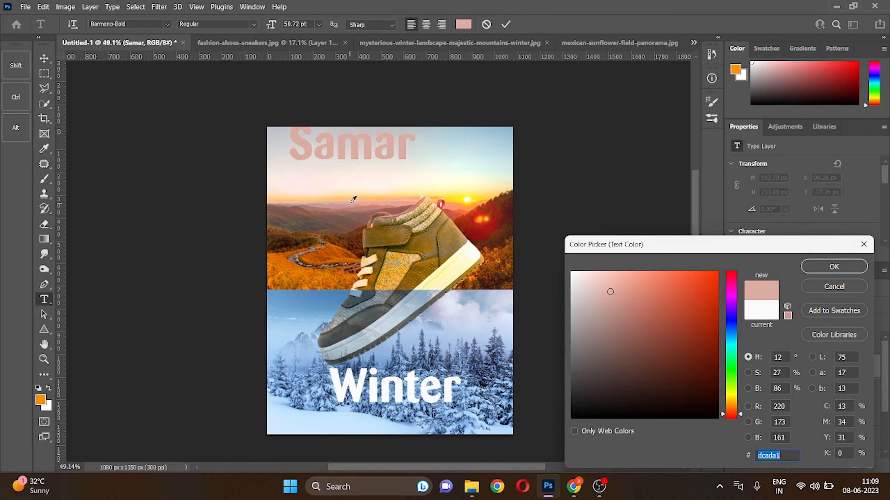
{"action": "left_click", "coordinate": [822, 267]}
{"action": "left_click", "coordinate": [505, 24]}
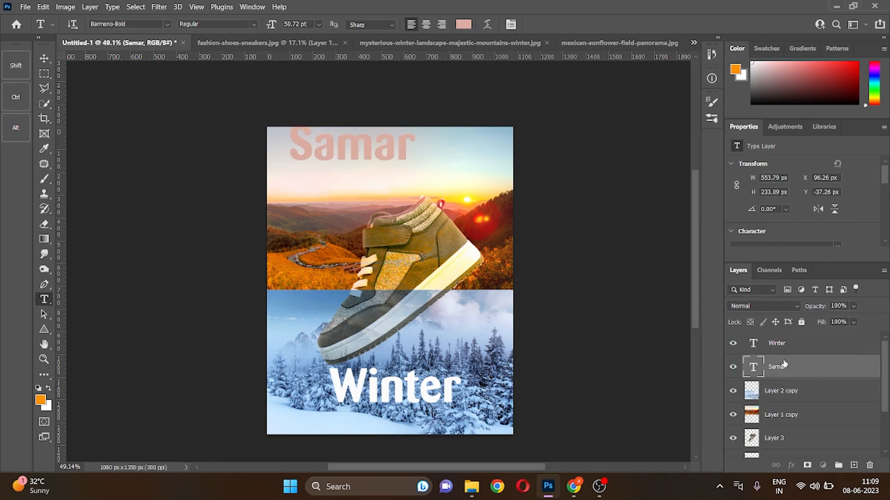
Align the horizontal centres of the "Samar" text and the Layer 1 copy sunset layer, and deselect both layers.
{"action": "left_click", "coordinate": [43, 58]}
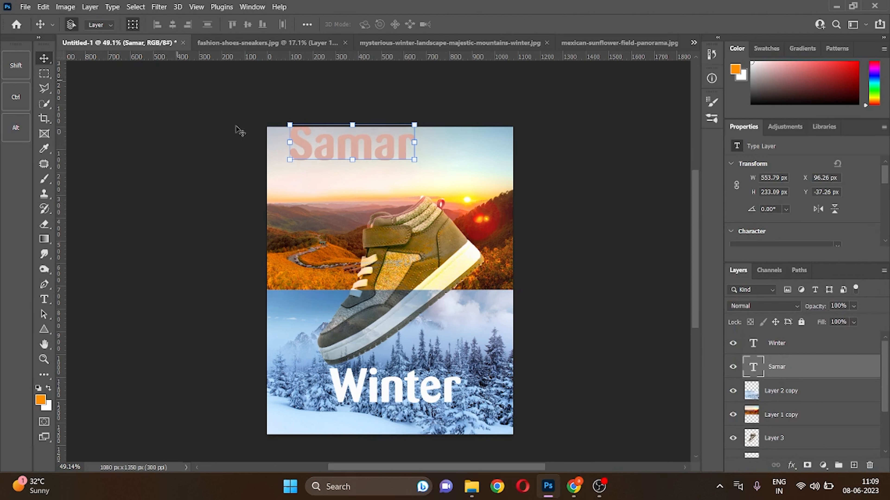
{"action": "left_click", "coordinate": [299, 211]}
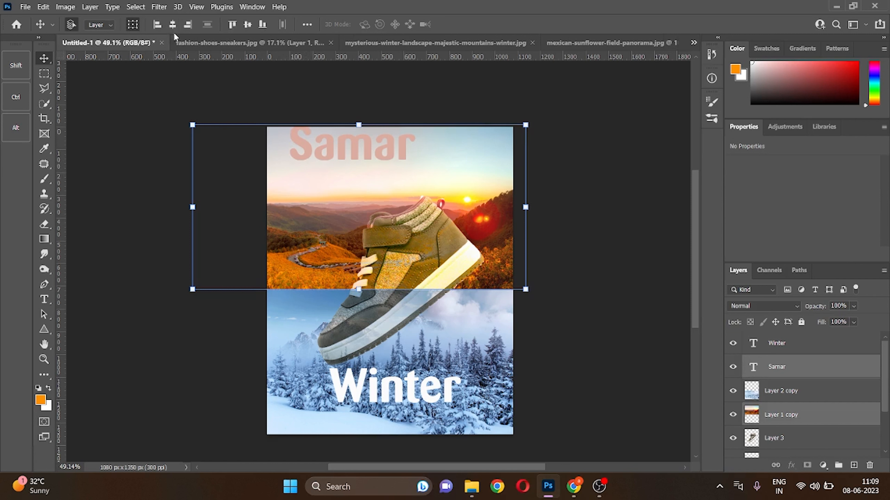
{"action": "left_click", "coordinate": [171, 25]}
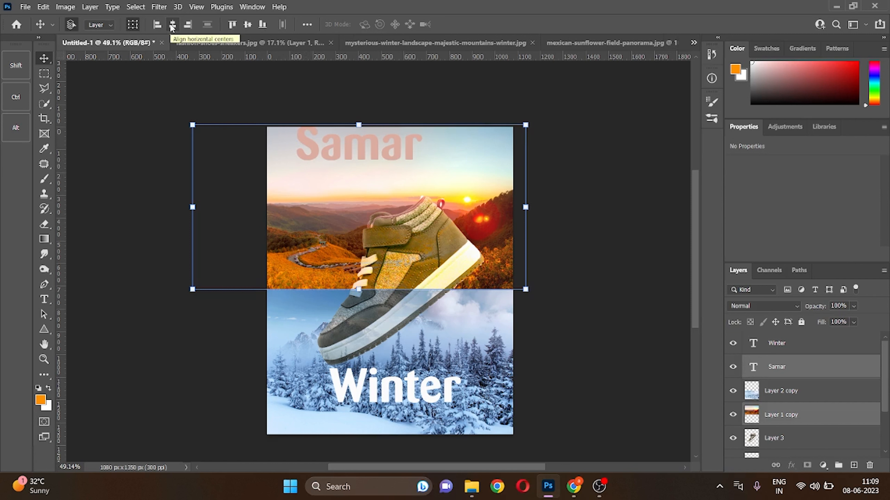
{"action": "left_click", "coordinate": [172, 27]}
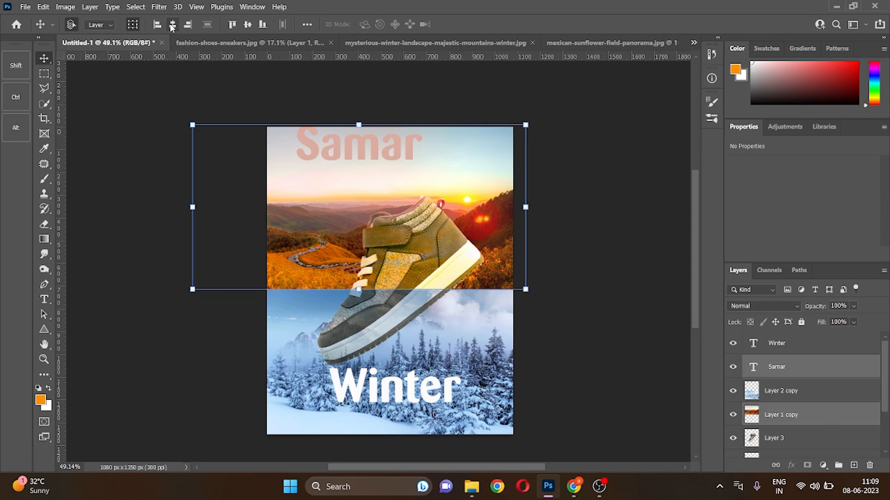
{"action": "left_click", "coordinate": [256, 108]}
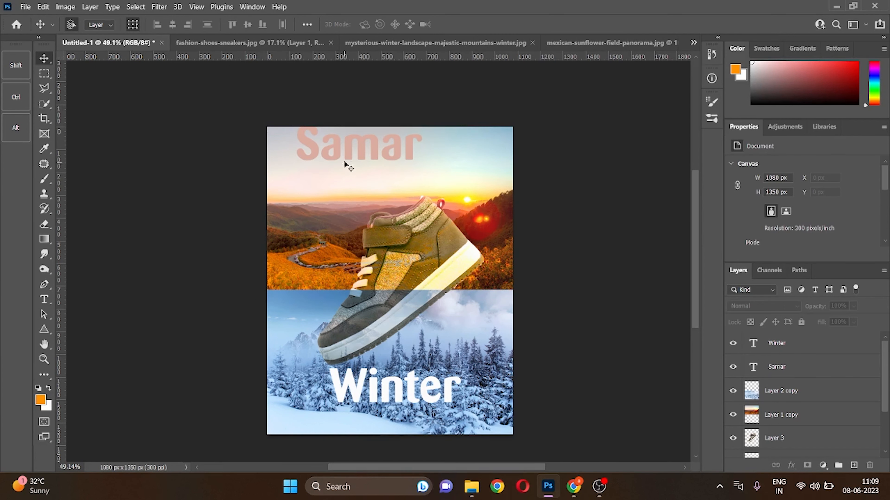
Move the "Samar" text right and slightly down within the sunset sky, to about X 261 px, Y -5 px, and deselect it.
{"action": "left_click", "coordinate": [347, 150]}
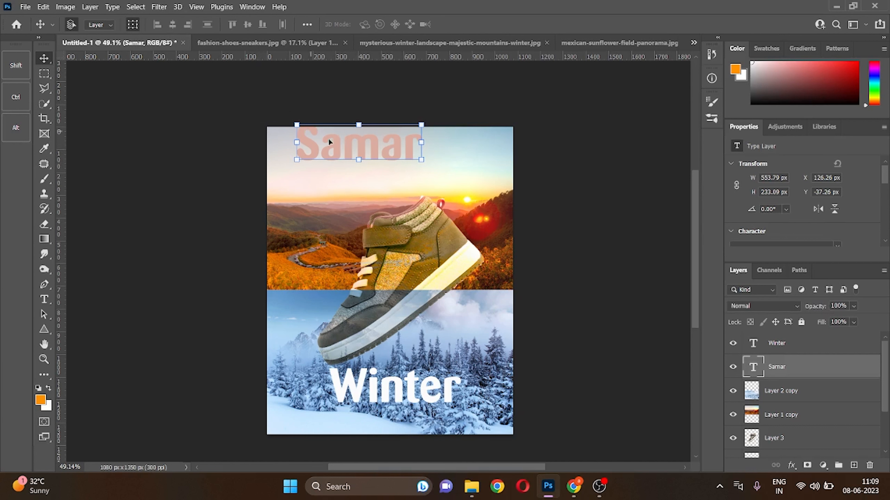
{"action": "left_click_drag", "start_coordinate": [350, 145], "coordinate": [374, 148]}
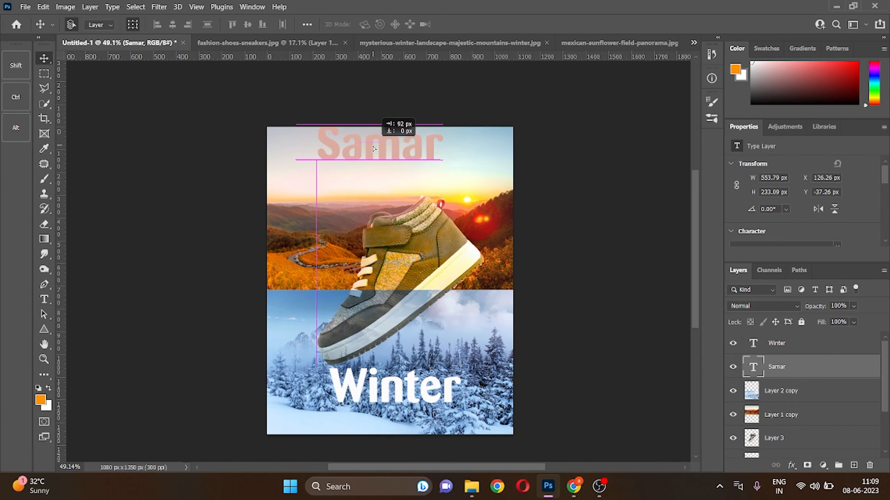
{"action": "mouse_move", "coordinate": [373, 149]}
{"action": "left_mouse_down"}
{"action": "mouse_move", "coordinate": [375, 156]}
{"action": "mouse_move", "coordinate": [382, 102]}
{"action": "mouse_move", "coordinate": [377, 155]}
{"action": "left_mouse_up"}
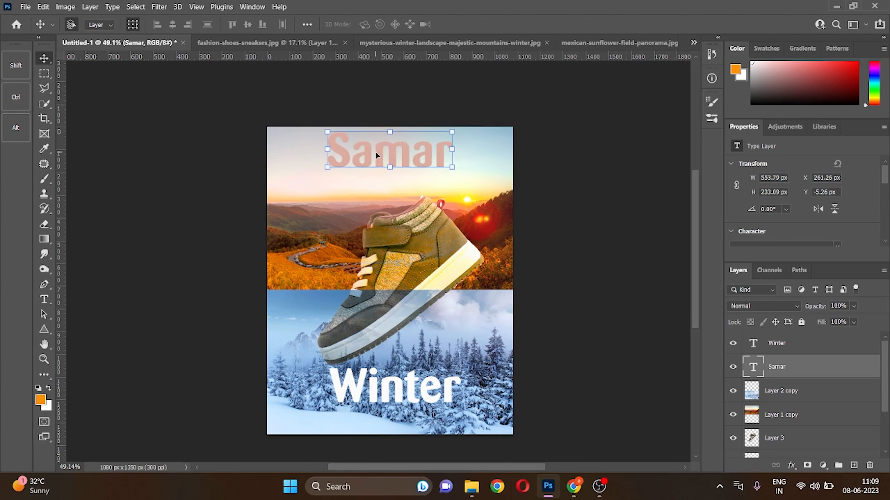
{"action": "left_click", "coordinate": [578, 191]}
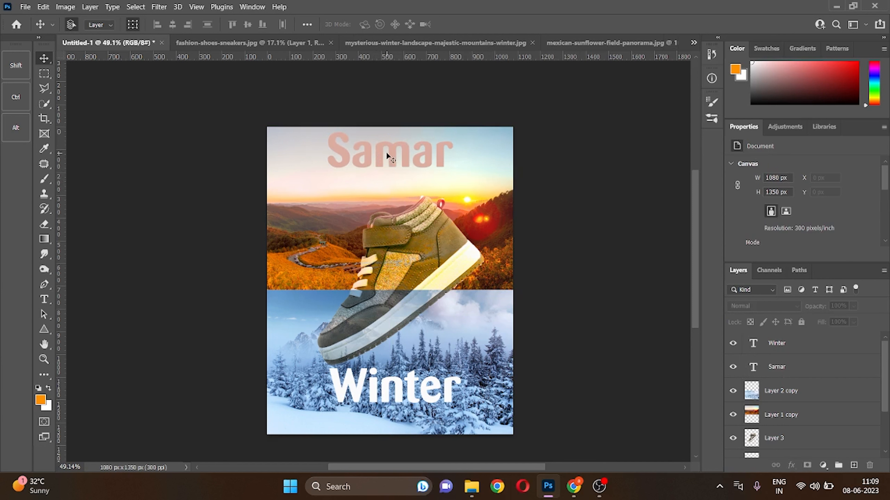
Move "Winter" down near the canvas's lower edge, align its horizontal centre with "Samar", and deselect both texts.
{"action": "left_click_drag", "start_coordinate": [400, 387], "coordinate": [403, 409]}
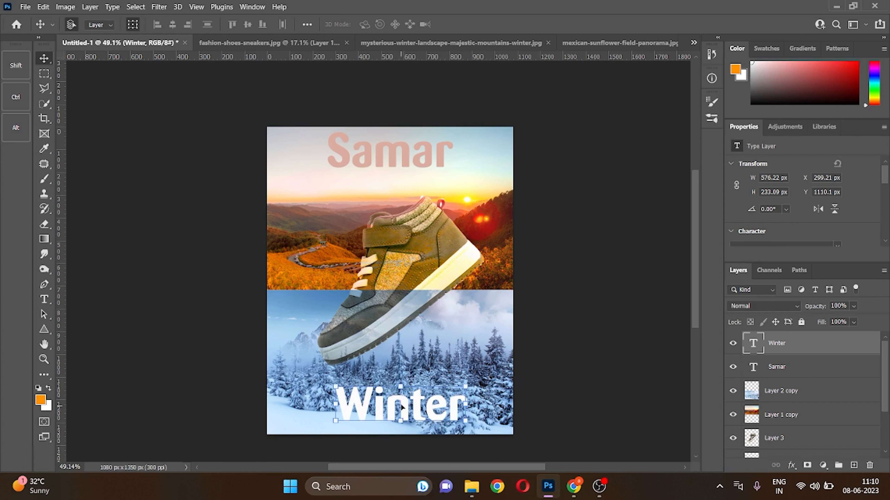
{"action": "left_click", "coordinate": [376, 156], "text": "shift"}
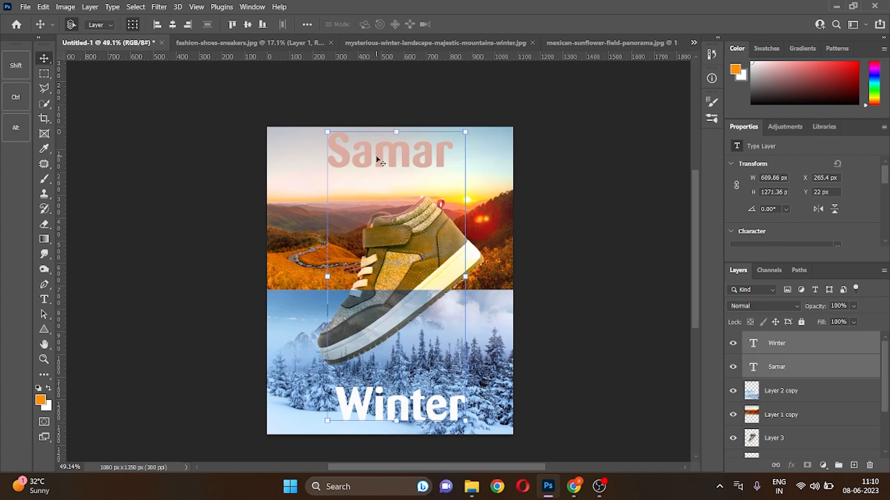
{"action": "left_click", "coordinate": [173, 24]}
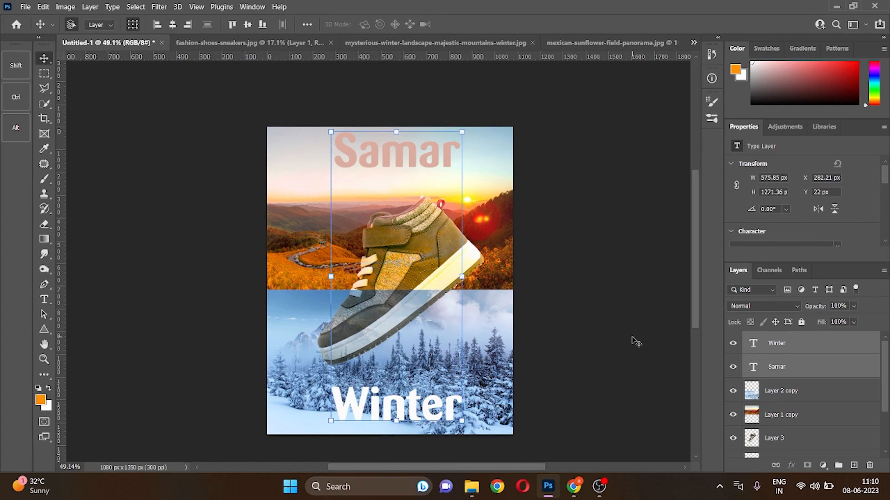
{"action": "left_click", "coordinate": [635, 341]}
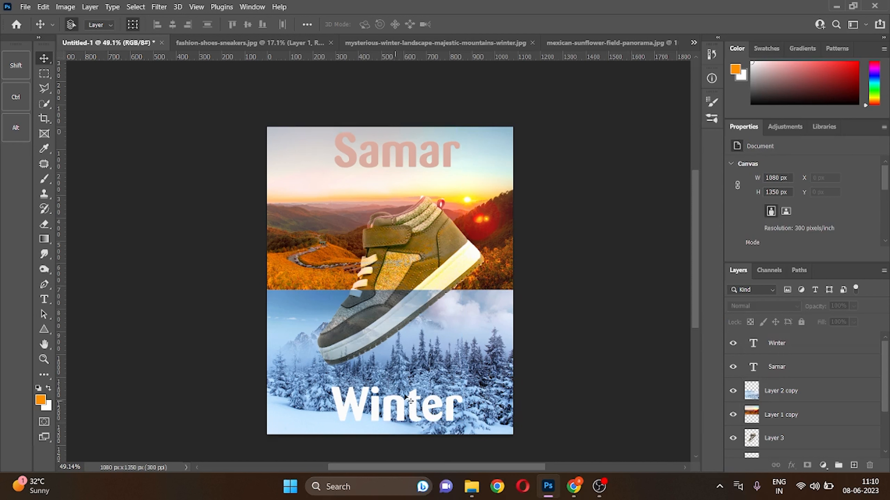
Try text colours sampled from the winter sky on "Winter", settling on a pale lavender blue from the clouds.
{"action": "left_click", "coordinate": [407, 408]}
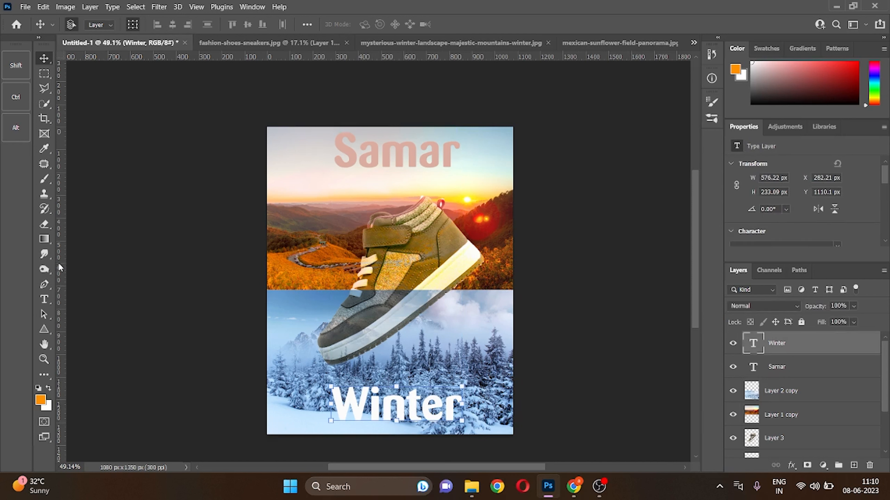
{"action": "left_click", "coordinate": [43, 299]}
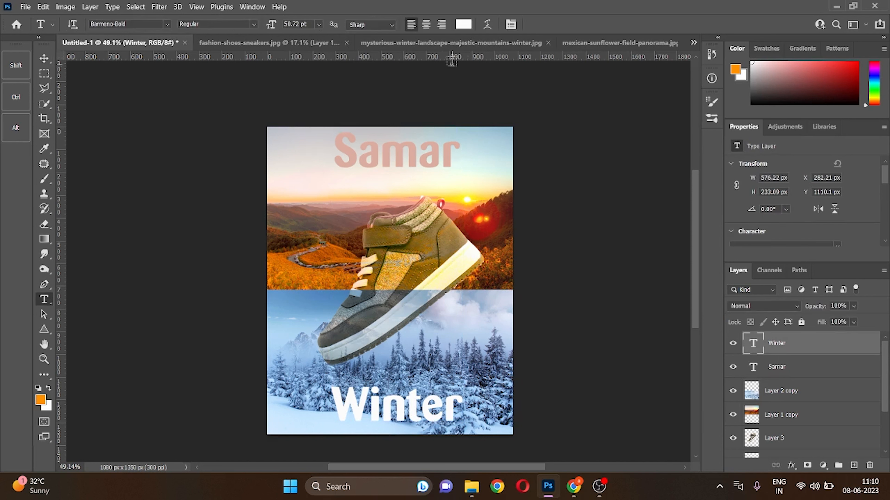
{"action": "left_click", "coordinate": [463, 24]}
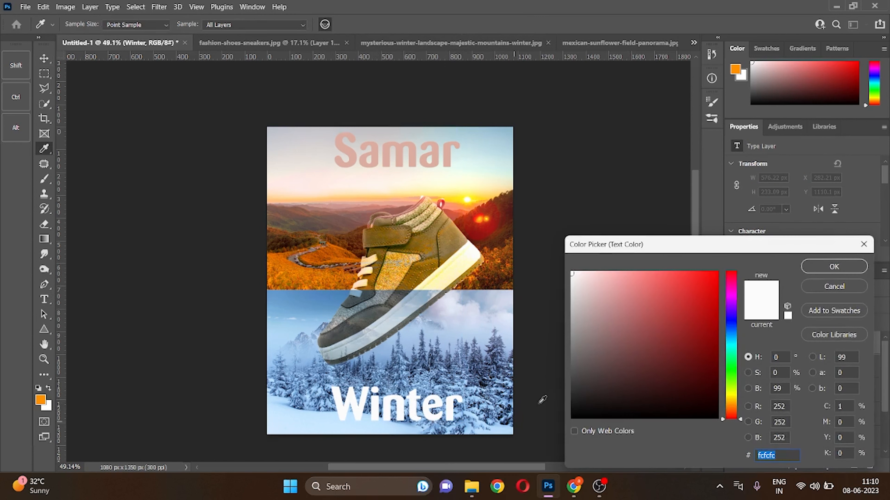
{"action": "left_click", "coordinate": [447, 321]}
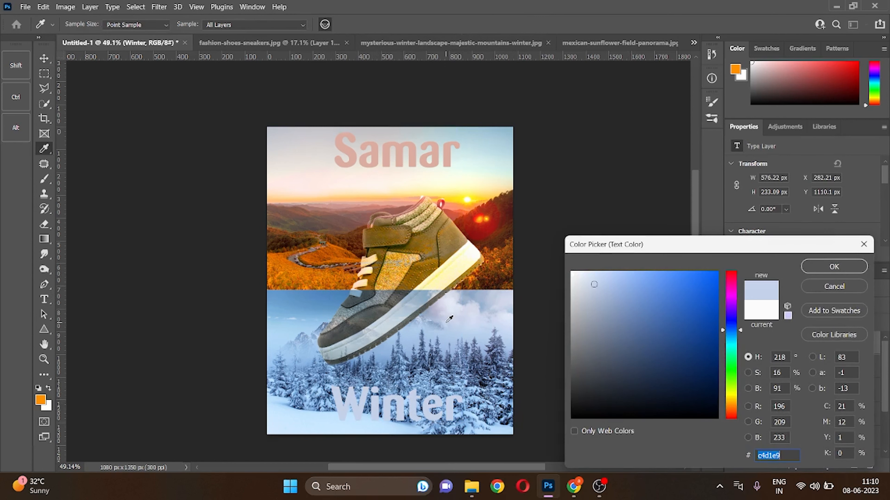
{"action": "left_click", "coordinate": [454, 340]}
{"action": "left_click", "coordinate": [458, 329]}
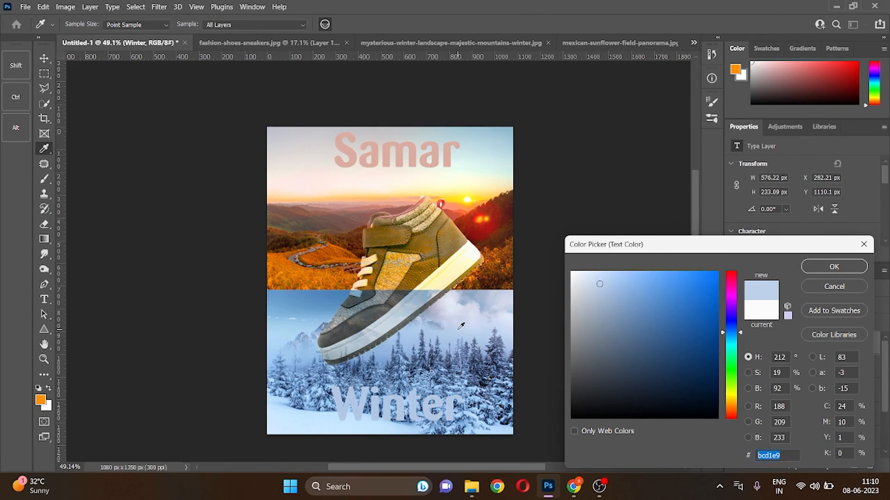
{"action": "left_click", "coordinate": [458, 324]}
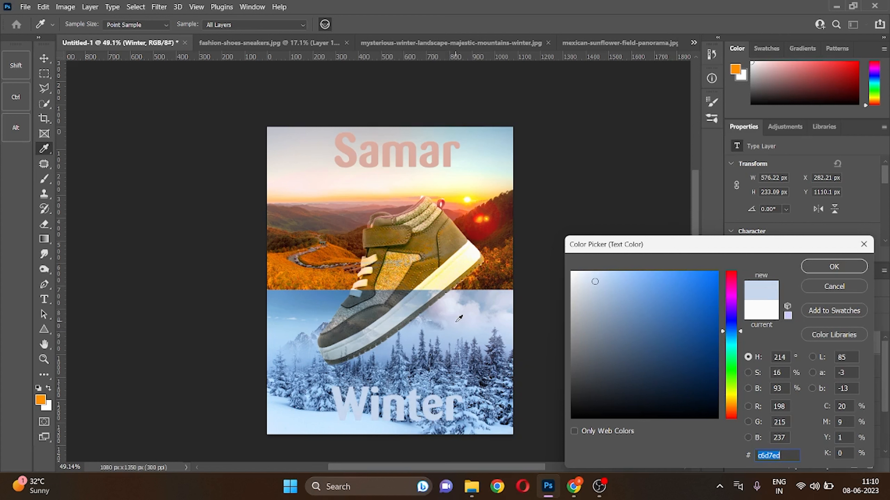
{"action": "left_click", "coordinate": [459, 318]}
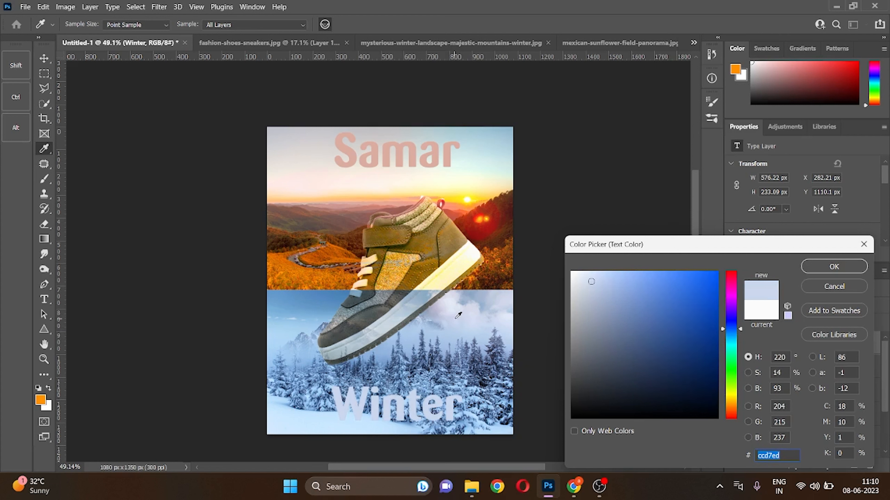
{"action": "left_click", "coordinate": [475, 320]}
{"action": "left_click", "coordinate": [820, 266]}
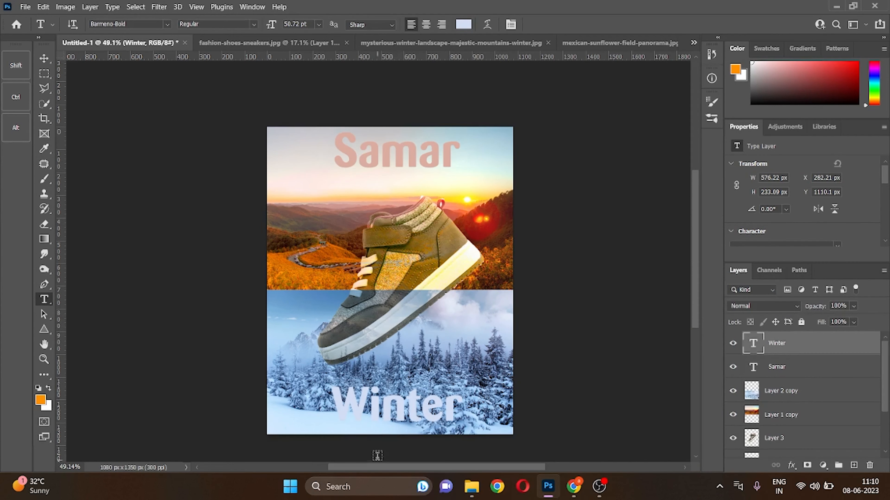
Try the Luminosity and Darken blend modes on the "Winter" layer, return it to Normal and deselect it.
{"action": "left_click", "coordinate": [43, 58]}
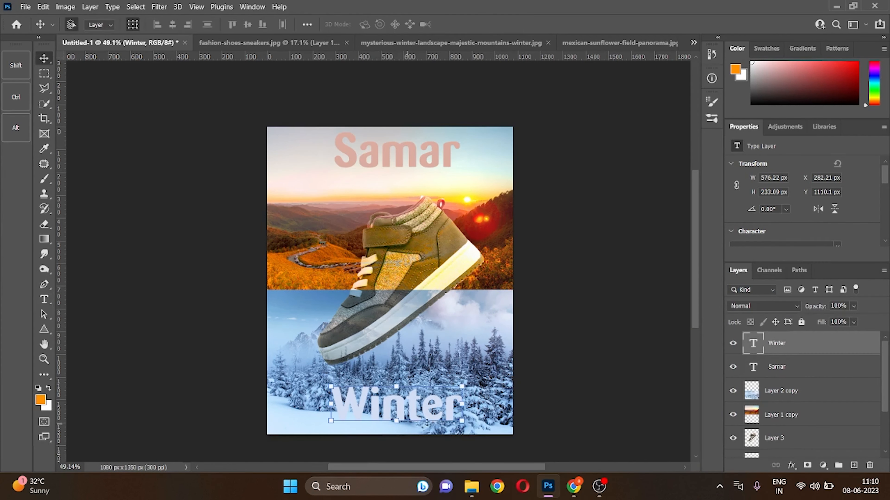
{"action": "left_click", "coordinate": [793, 305]}
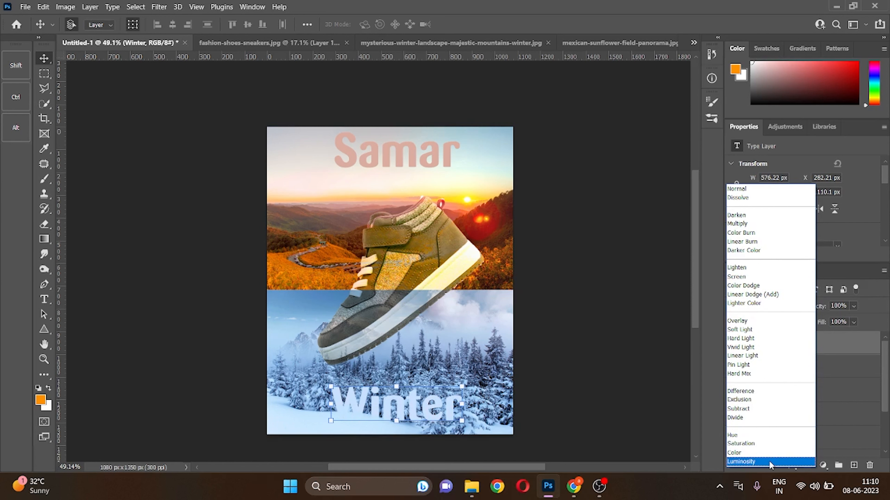
{"action": "left_click", "coordinate": [771, 470]}
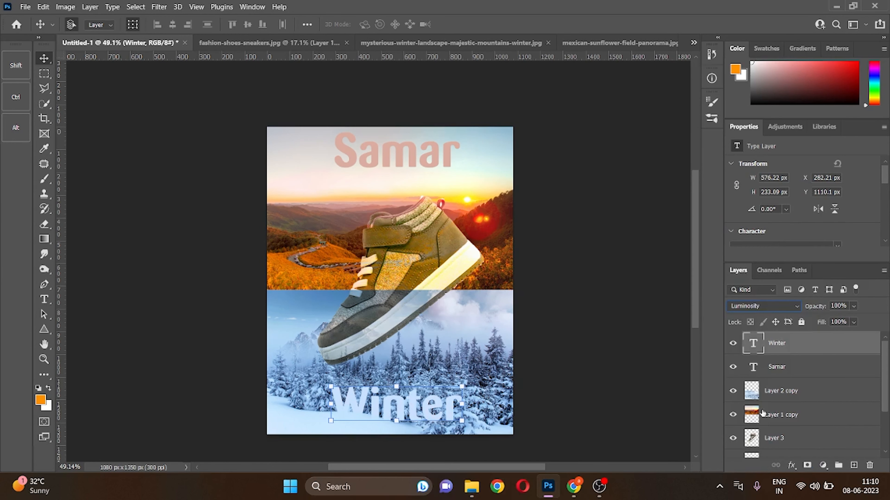
{"action": "left_click", "coordinate": [794, 307]}
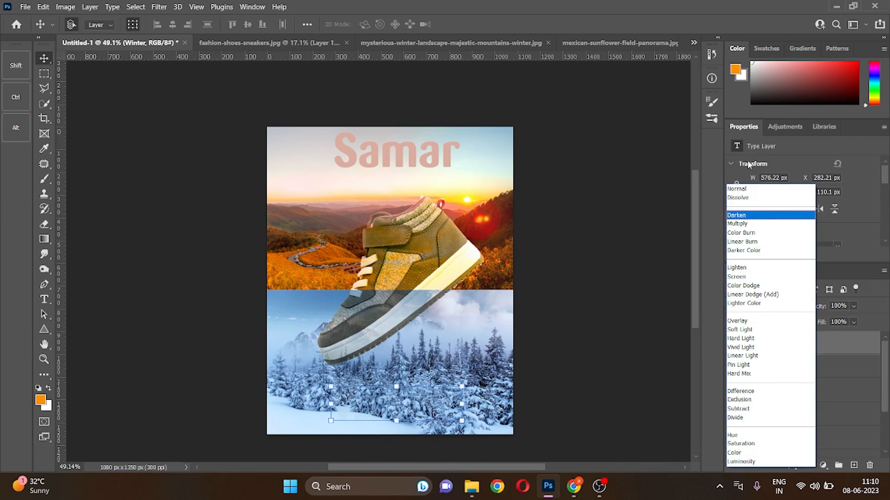
{"action": "left_click", "coordinate": [748, 190]}
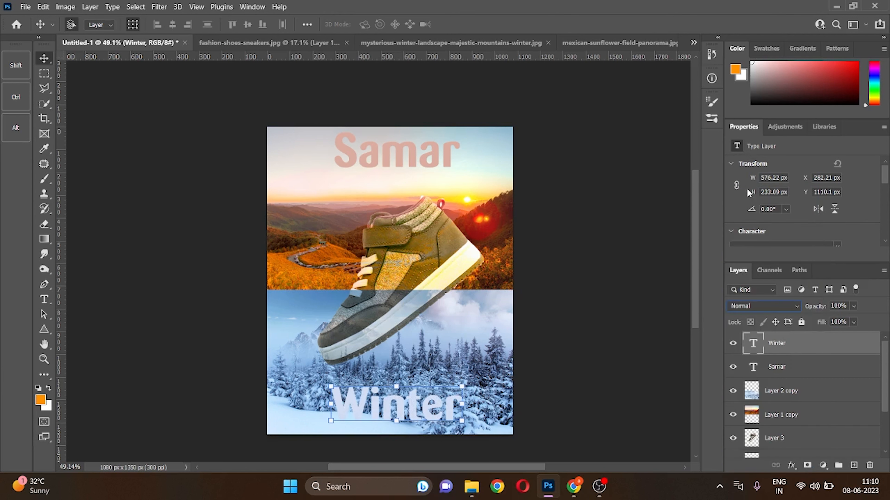
{"action": "left_click", "coordinate": [661, 246]}
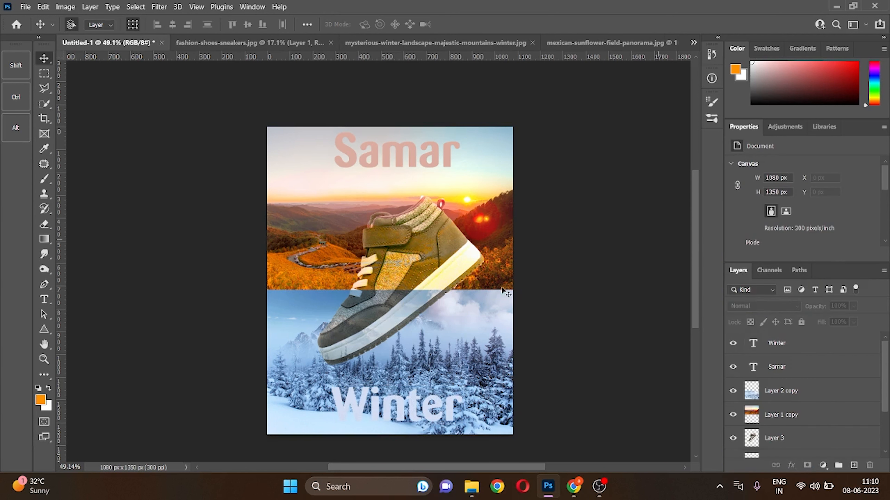
{"action": "scroll", "coordinate": [451, 342], "scroll_direction": "down", "scroll_amount": 3}
{"action": "scroll", "coordinate": [404, 312], "scroll_direction": "up", "scroll_amount": 2}
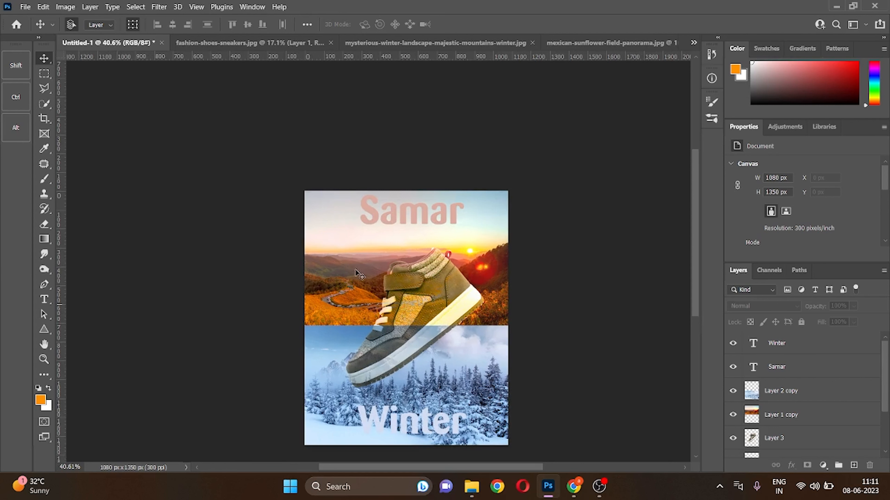
{"action": "scroll", "coordinate": [402, 327], "scroll_direction": "up", "scroll_amount": 1}
{"action": "scroll", "coordinate": [406, 302], "scroll_direction": "down", "scroll_amount": 2}
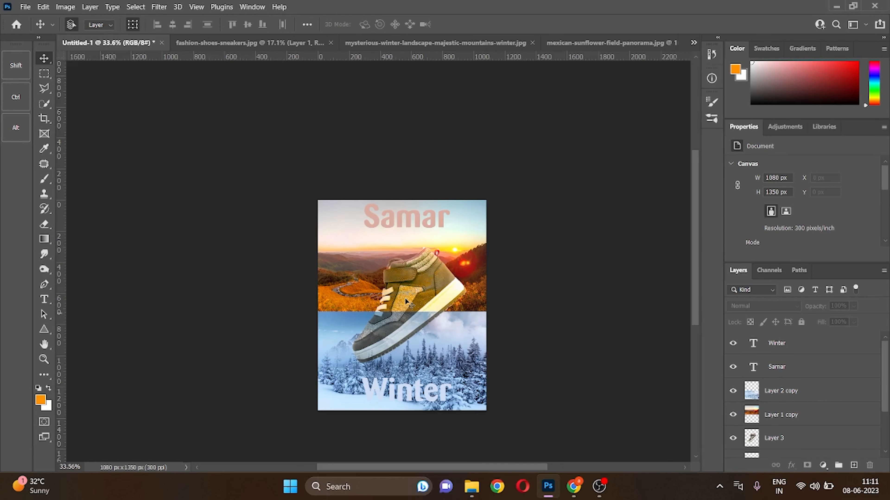
{"action": "scroll", "coordinate": [404, 337], "scroll_direction": "up", "scroll_amount": 2}
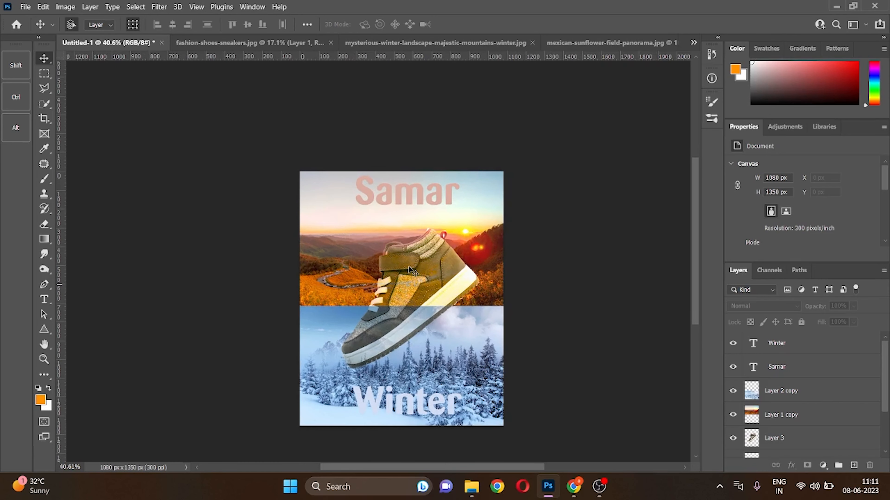
{"action": "left_click_drag", "start_coordinate": [270, 140], "coordinate": [515, 411]}
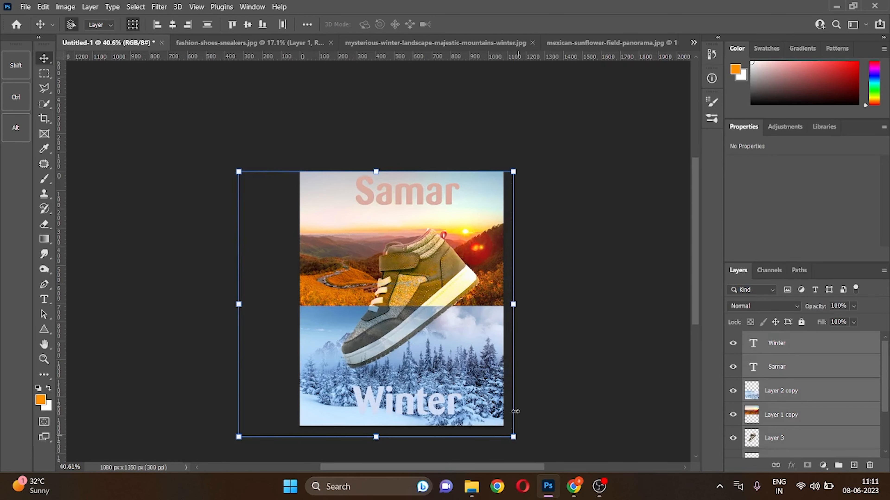
{"action": "right_click", "coordinate": [498, 304]}
{"action": "right_click", "coordinate": [578, 303]}
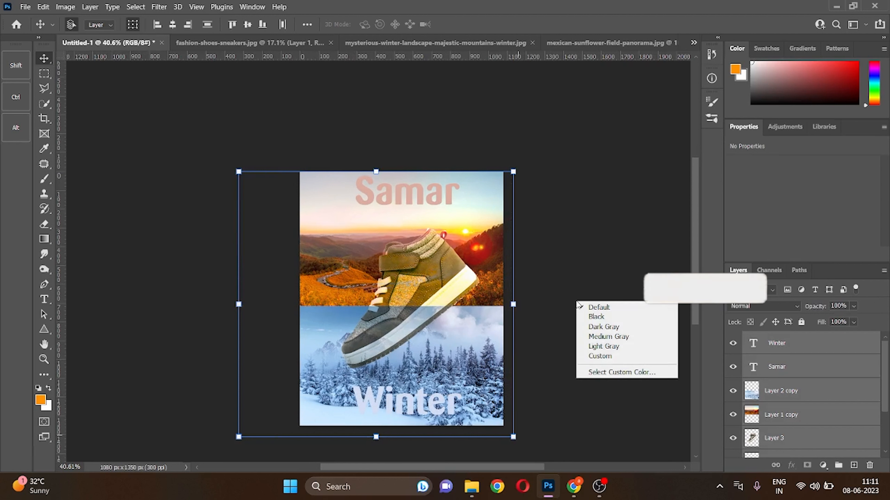
{"action": "left_click", "coordinate": [558, 284]}
{"action": "left_click", "coordinate": [558, 284]}
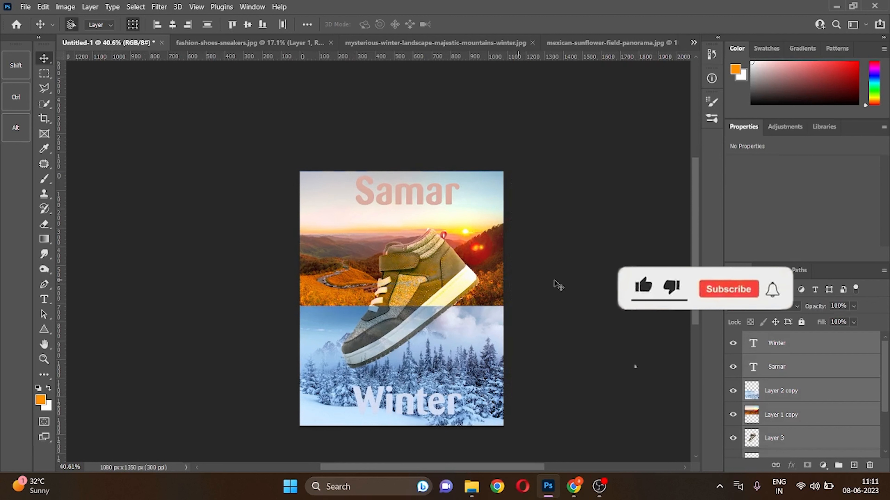
Fit the whole canvas on screen to view the finished sneaker composite.
{"action": "left_click", "coordinate": [196, 8]}
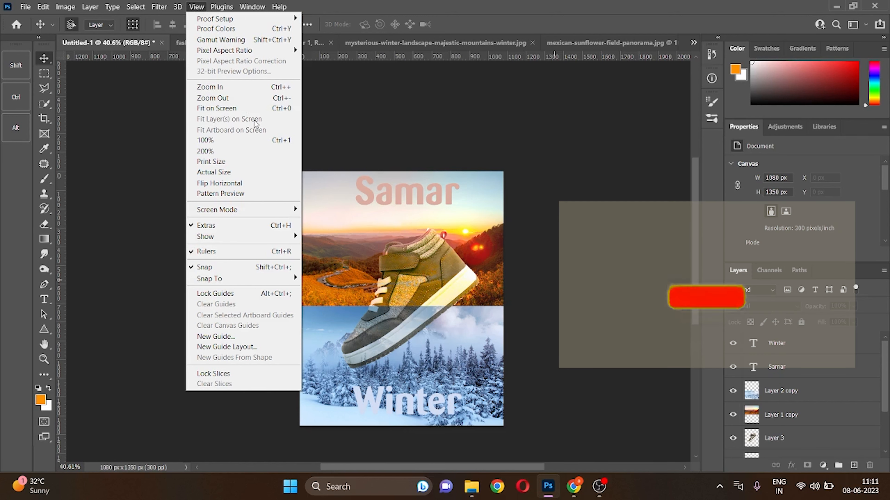
{"action": "left_click", "coordinate": [248, 108]}
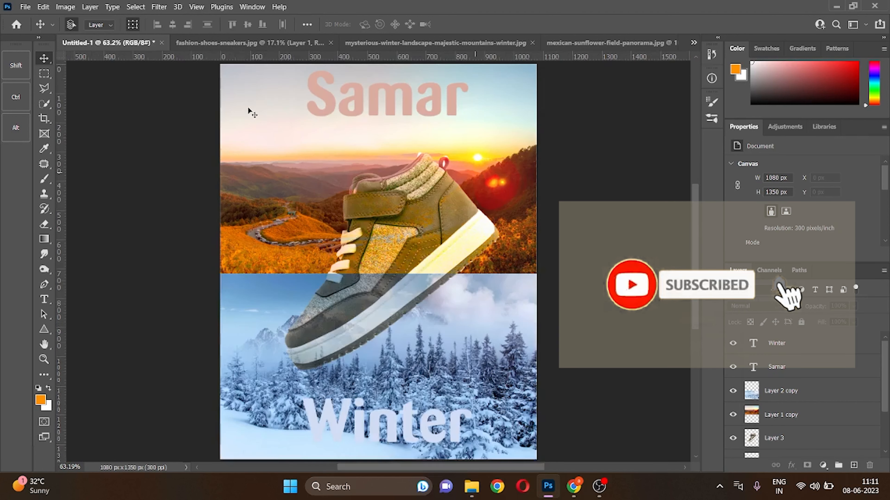